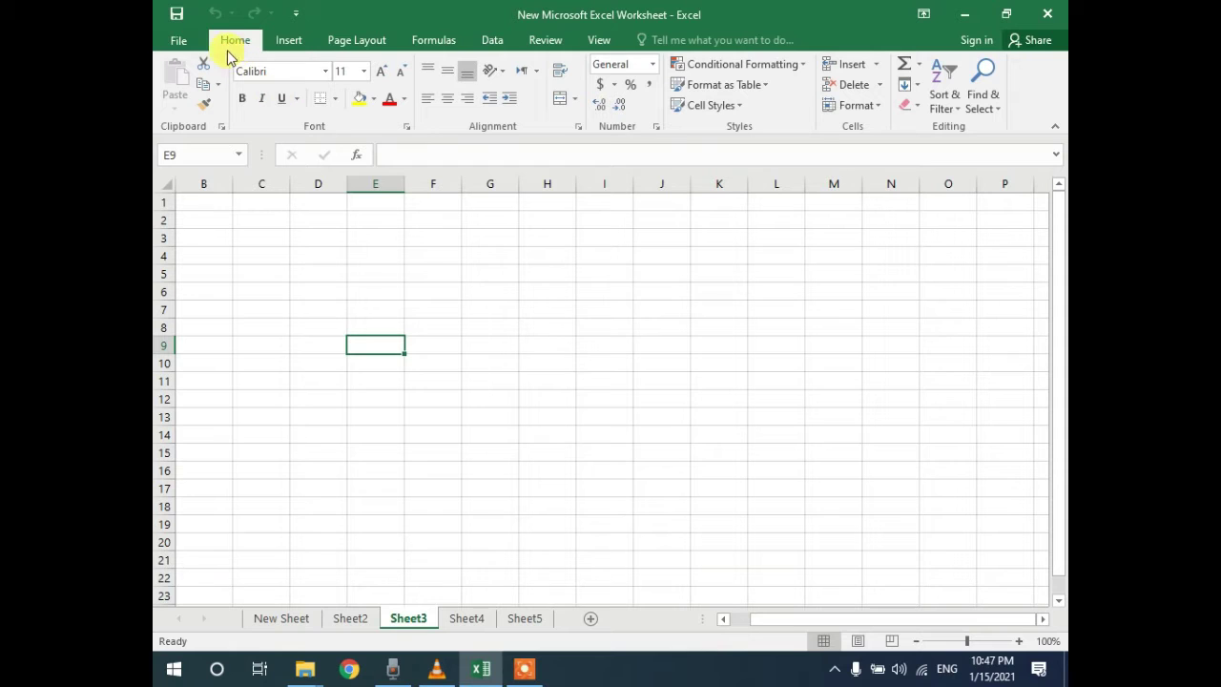
Look through the Insert, Page Layout, Formulas, Data and Review tabs, then return to Home.
{"action": "left_click", "coordinate": [287, 44]}
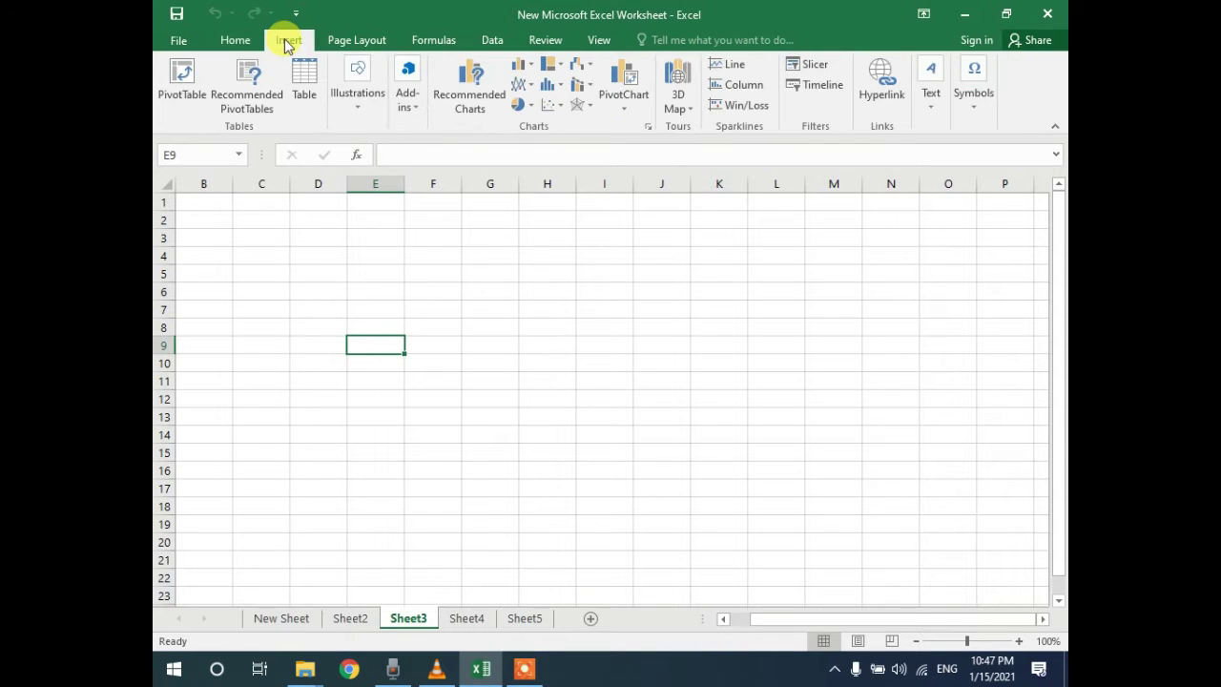
{"action": "left_click", "coordinate": [353, 41]}
{"action": "left_click", "coordinate": [429, 40]}
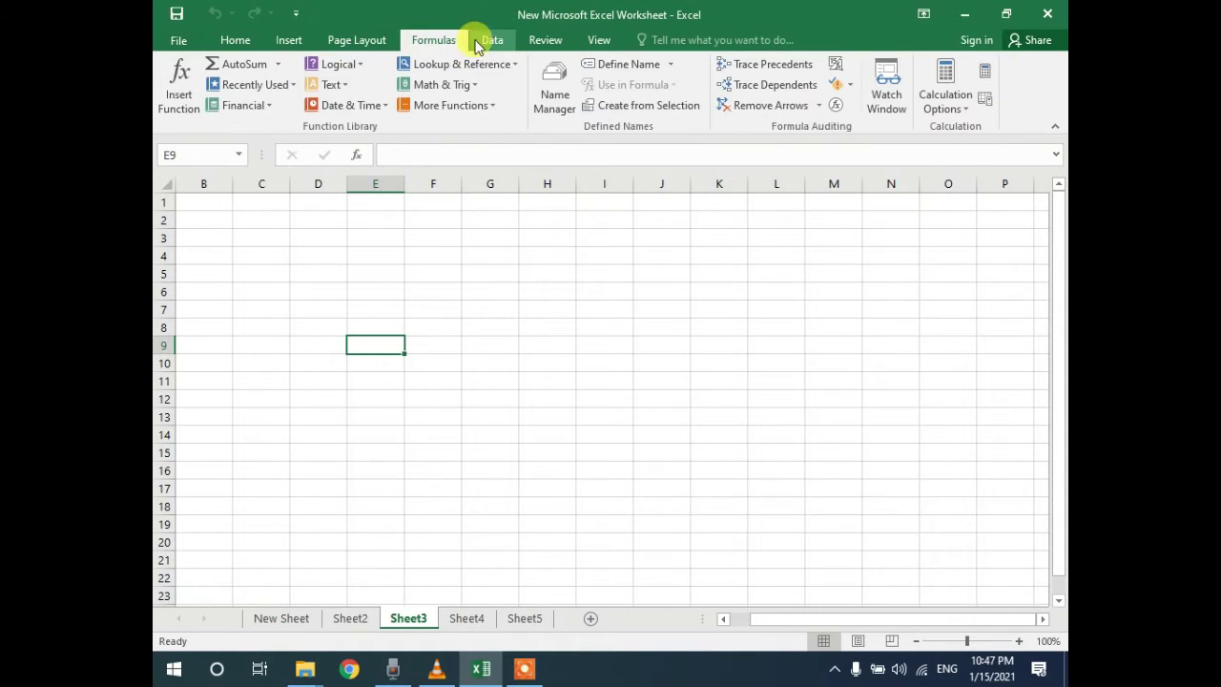
{"action": "left_click", "coordinate": [490, 40]}
{"action": "left_click", "coordinate": [544, 42]}
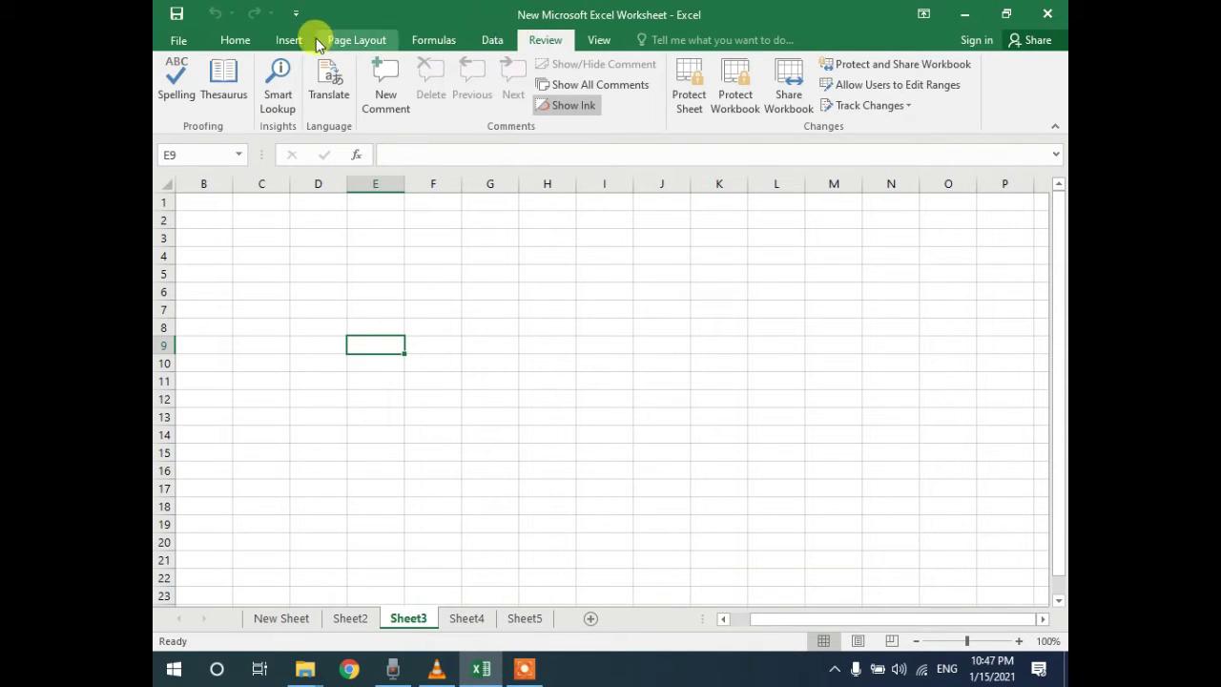
{"action": "left_click", "coordinate": [235, 43]}
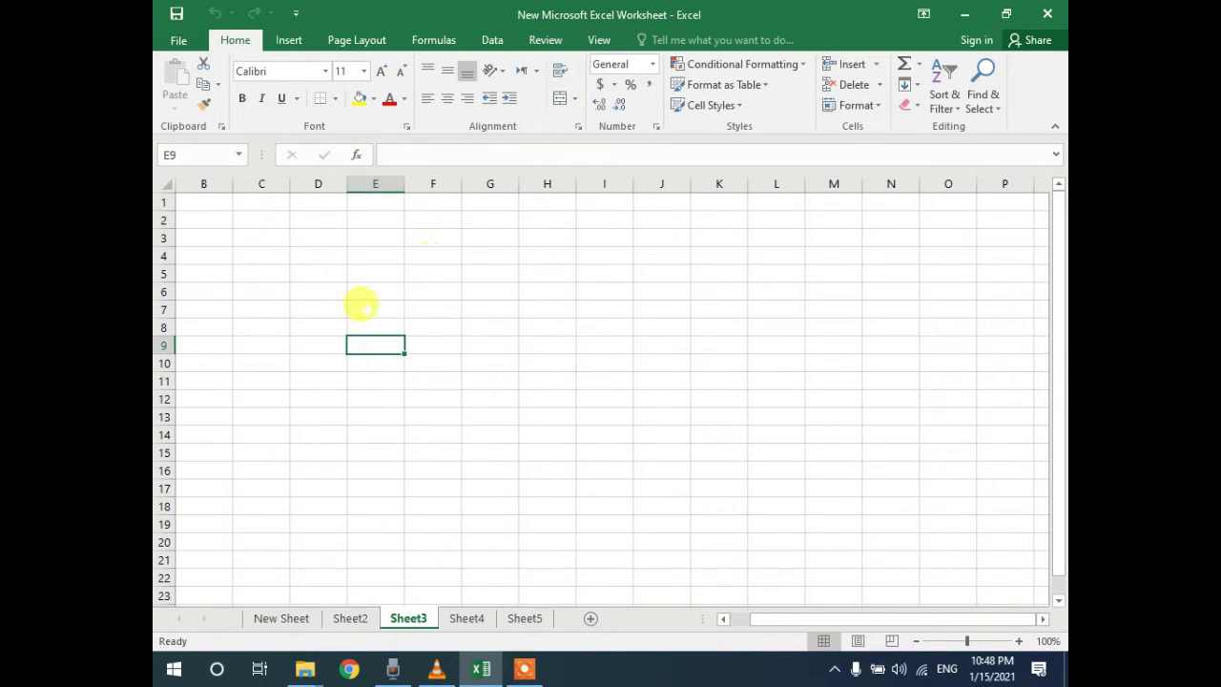
Browse Page Layout, Formulas, Data and Review again, ending on the Insert tab.
{"action": "left_click", "coordinate": [355, 40]}
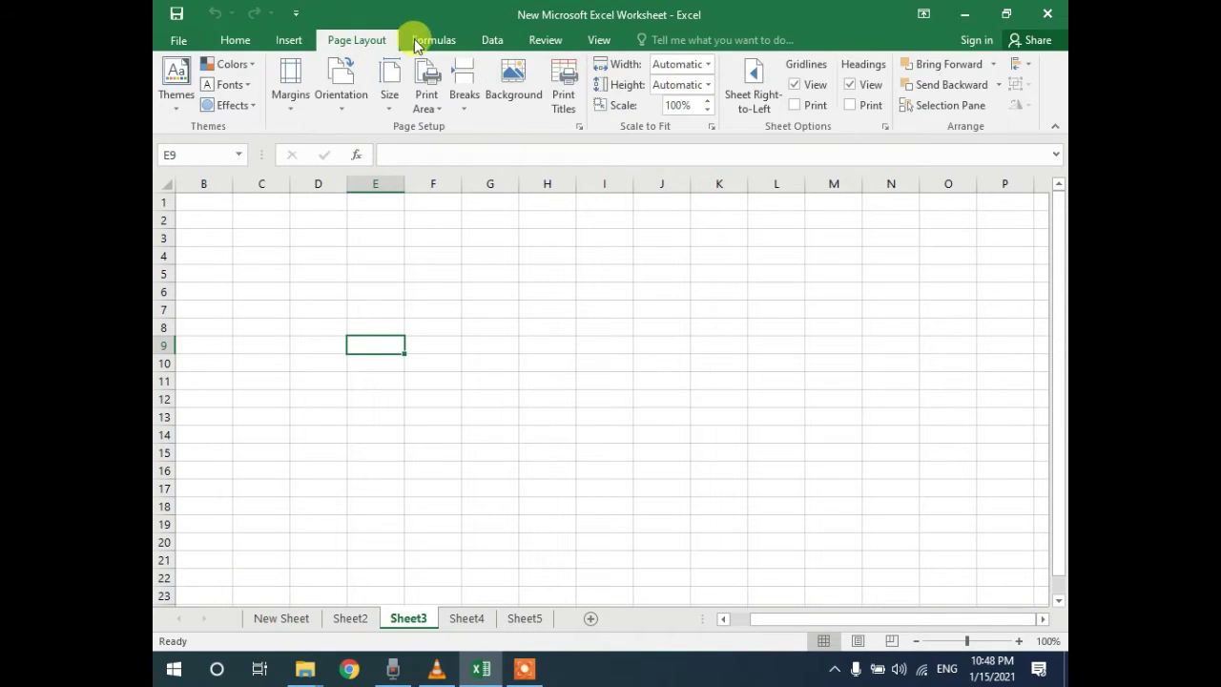
{"action": "left_click", "coordinate": [431, 38]}
{"action": "left_click", "coordinate": [490, 39]}
{"action": "left_click", "coordinate": [539, 40]}
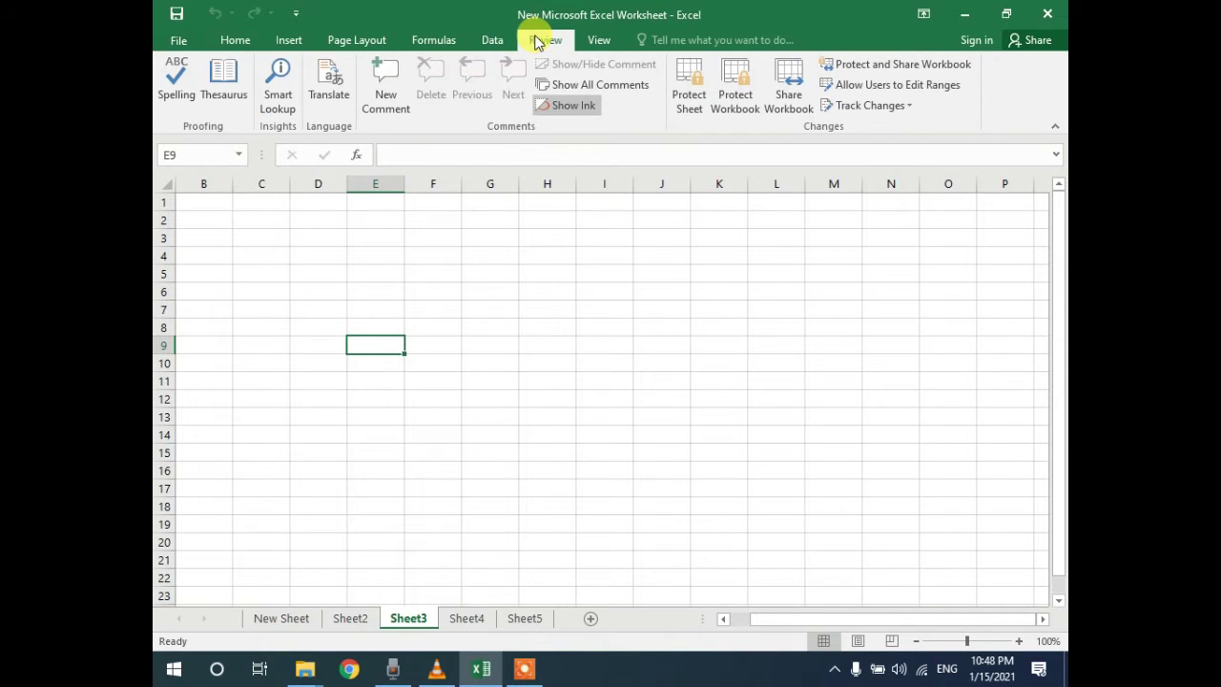
{"action": "left_click", "coordinate": [293, 40]}
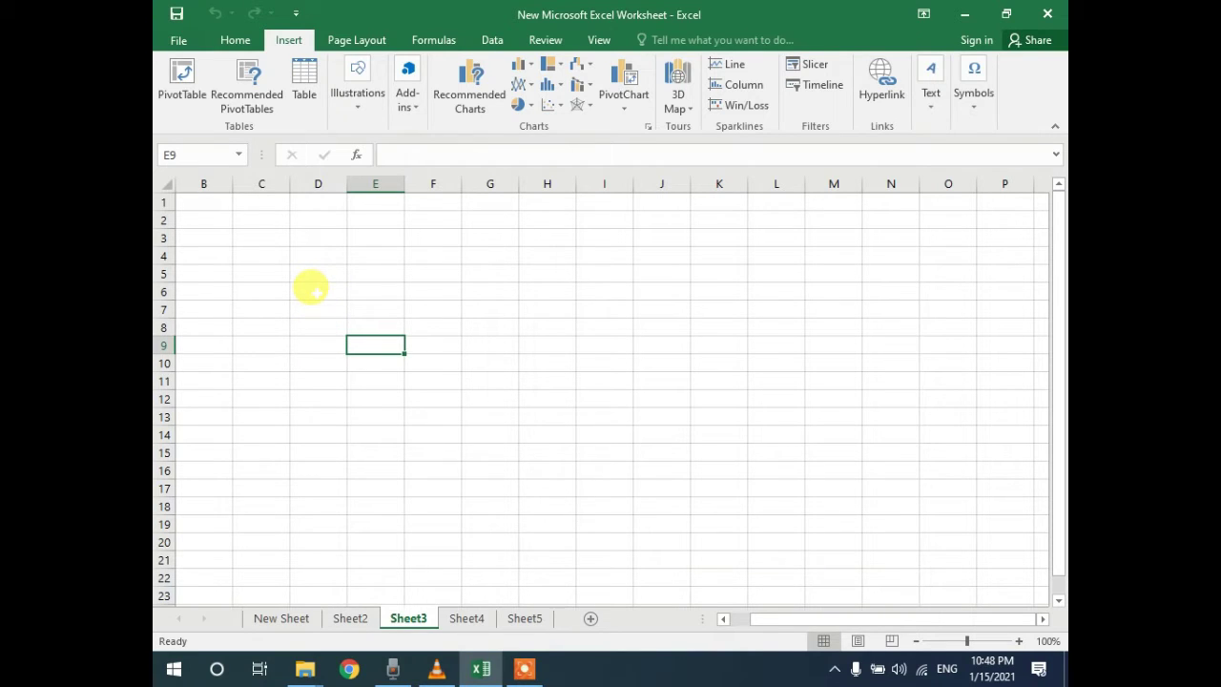
{"action": "left_click", "coordinate": [180, 40]}
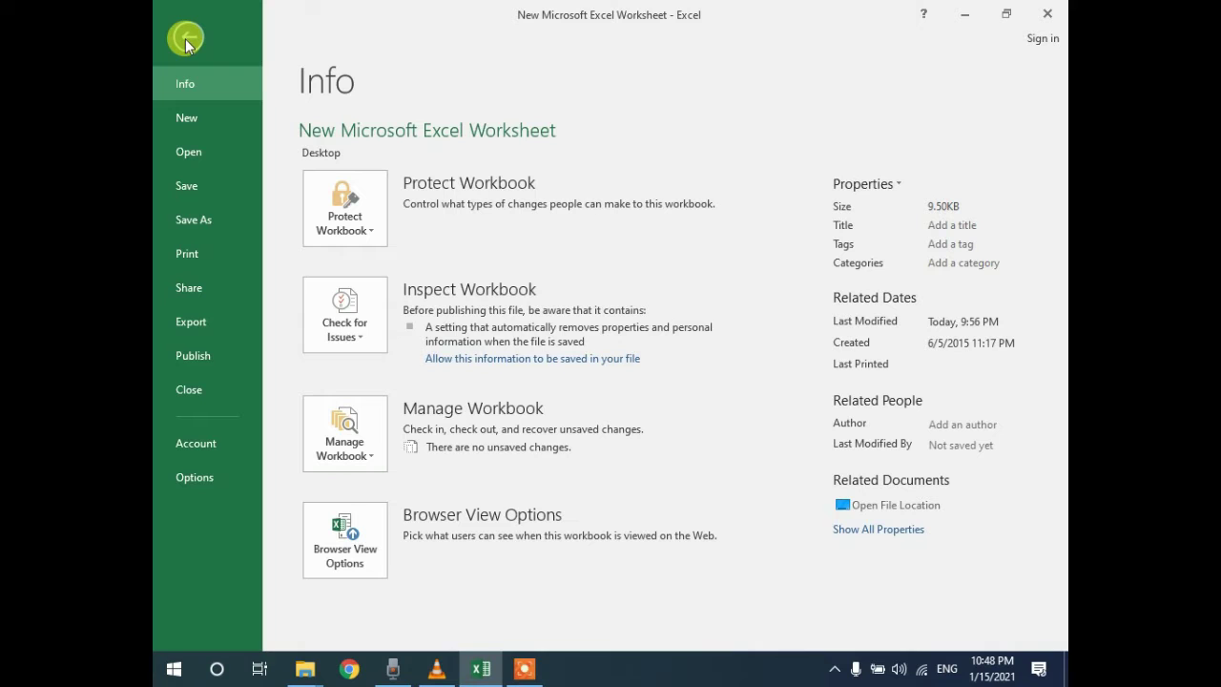
{"action": "left_click", "coordinate": [196, 477]}
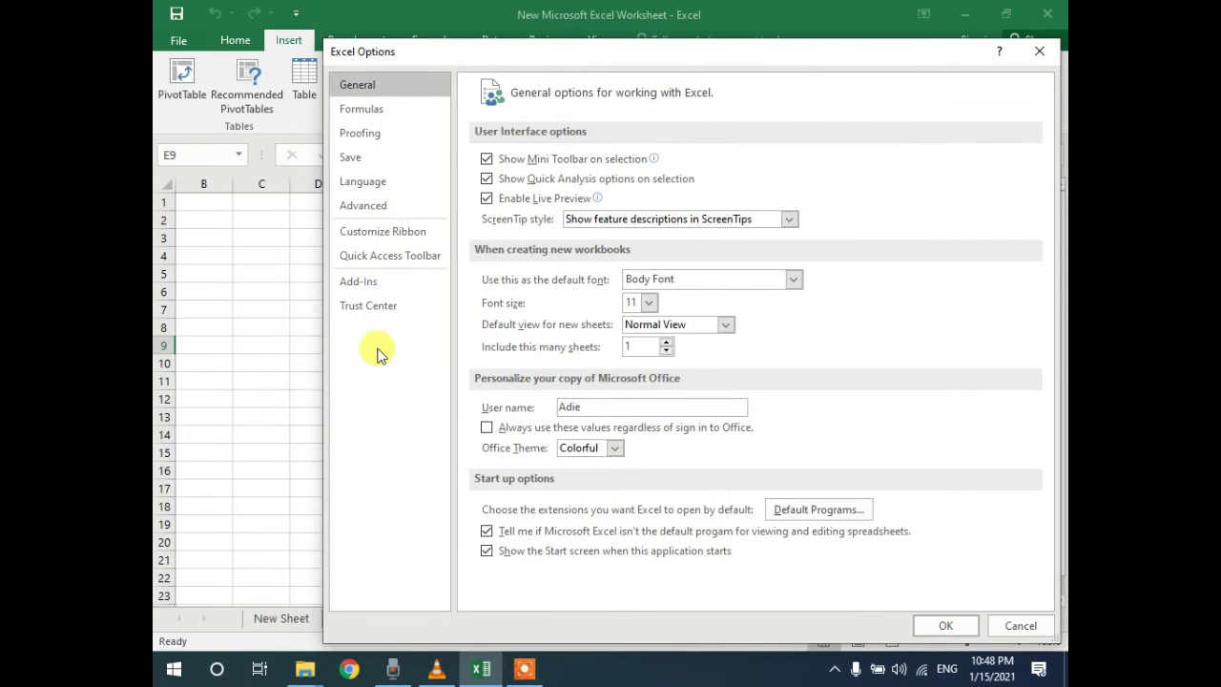
{"action": "left_click_drag", "start_coordinate": [544, 52], "coordinate": [444, 49]}
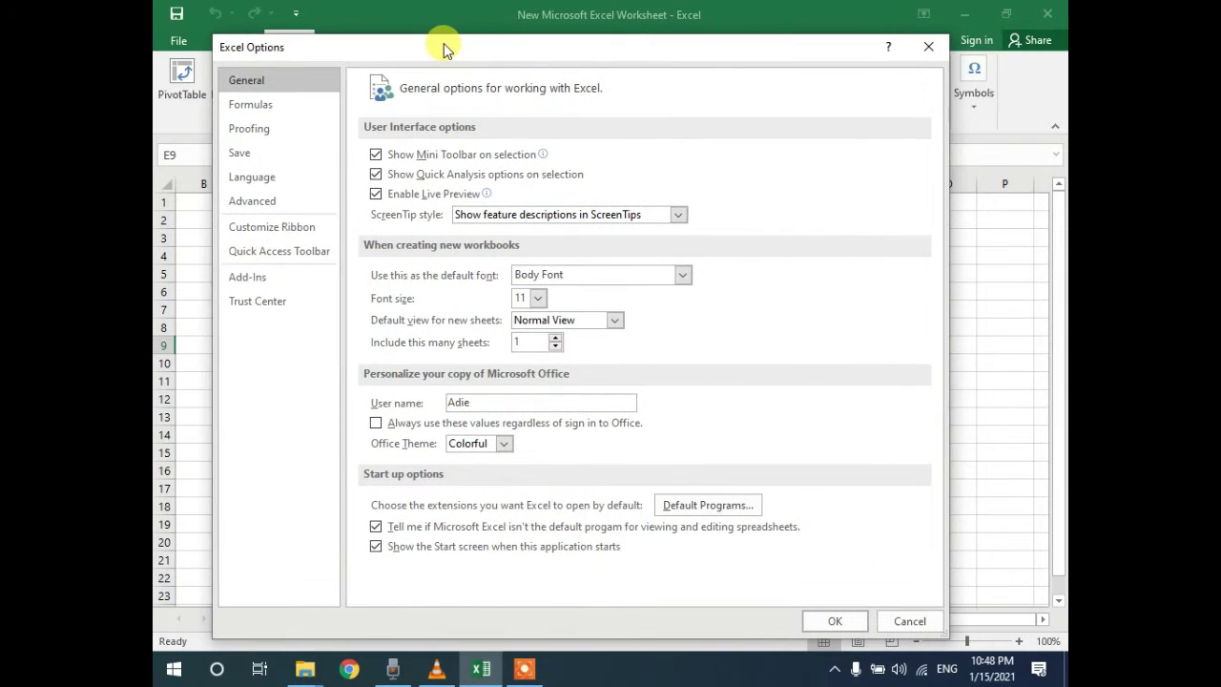
{"action": "left_click", "coordinate": [264, 234]}
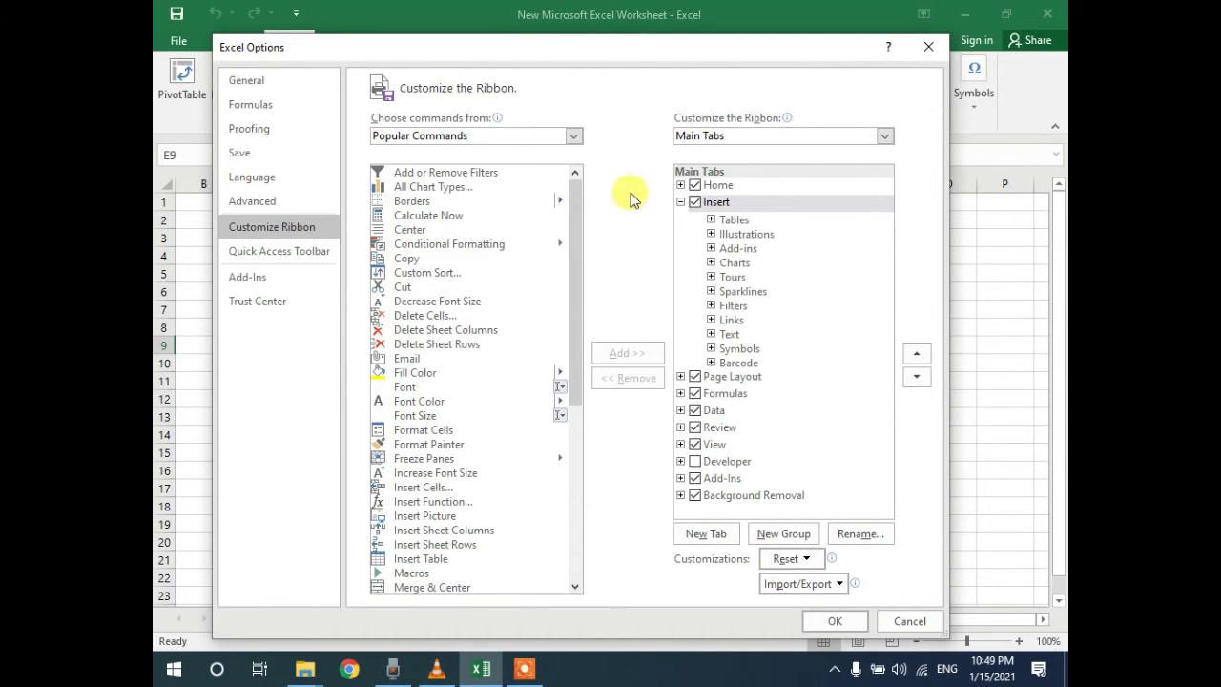
{"action": "left_click_drag", "start_coordinate": [427, 54], "coordinate": [687, 67]}
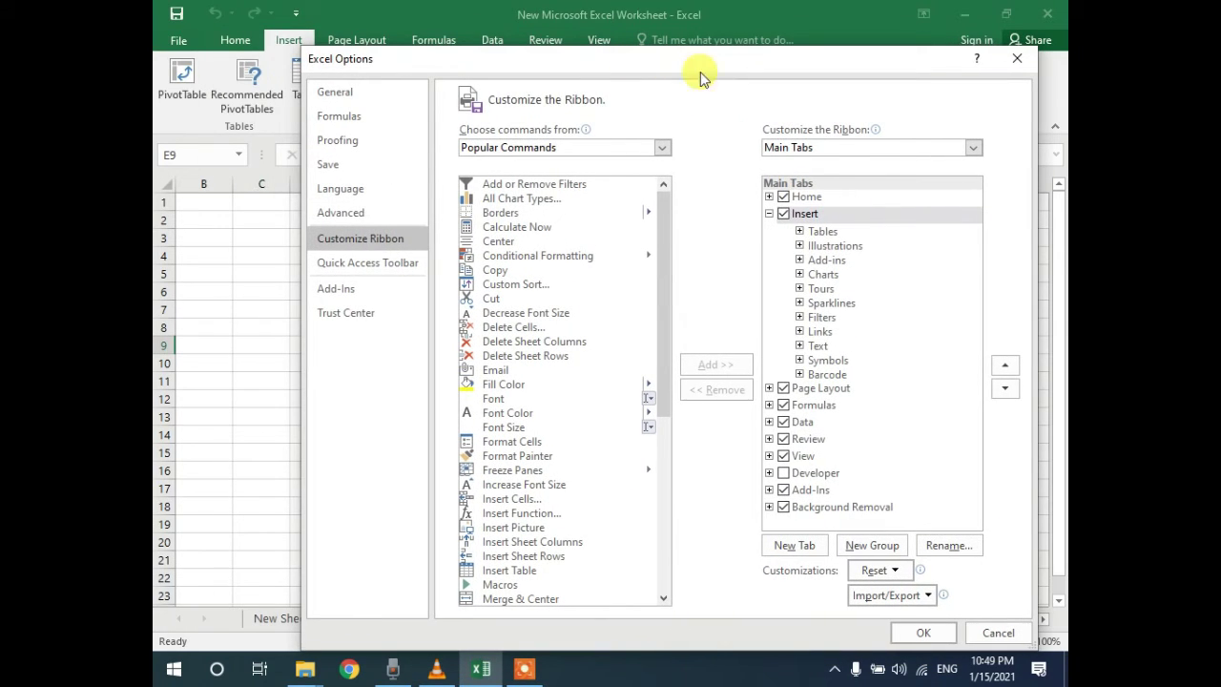
{"action": "left_click", "coordinate": [769, 196]}
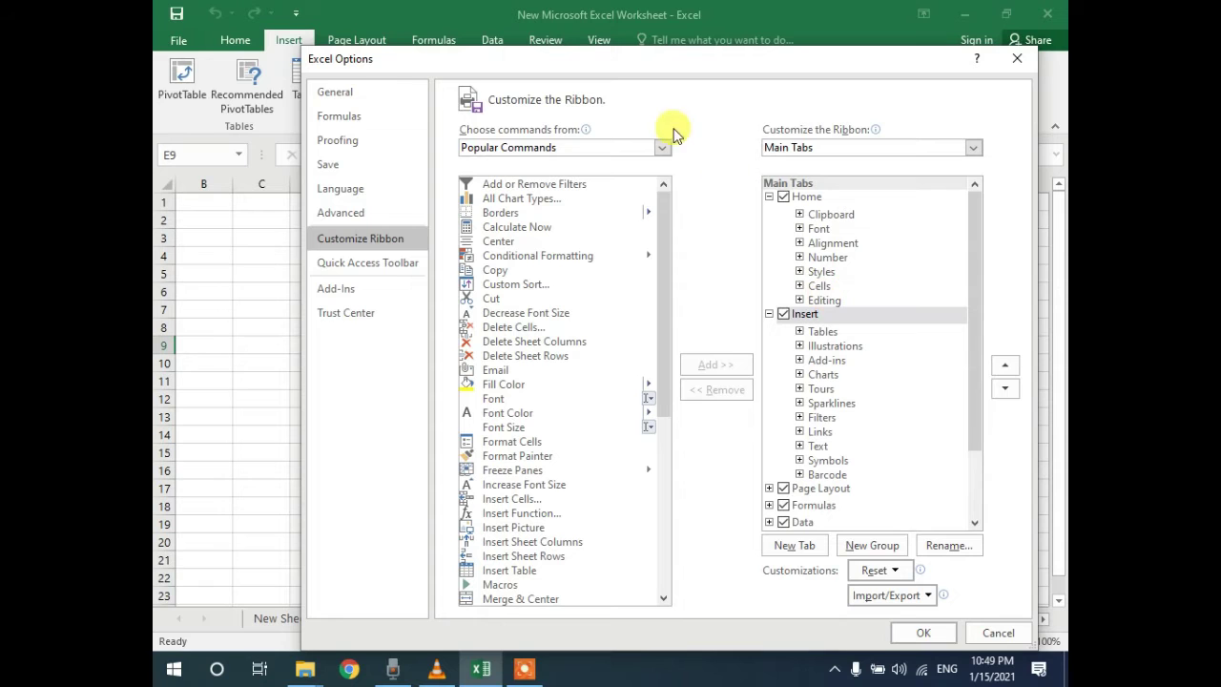
{"action": "left_click_drag", "start_coordinate": [665, 69], "coordinate": [677, 260]}
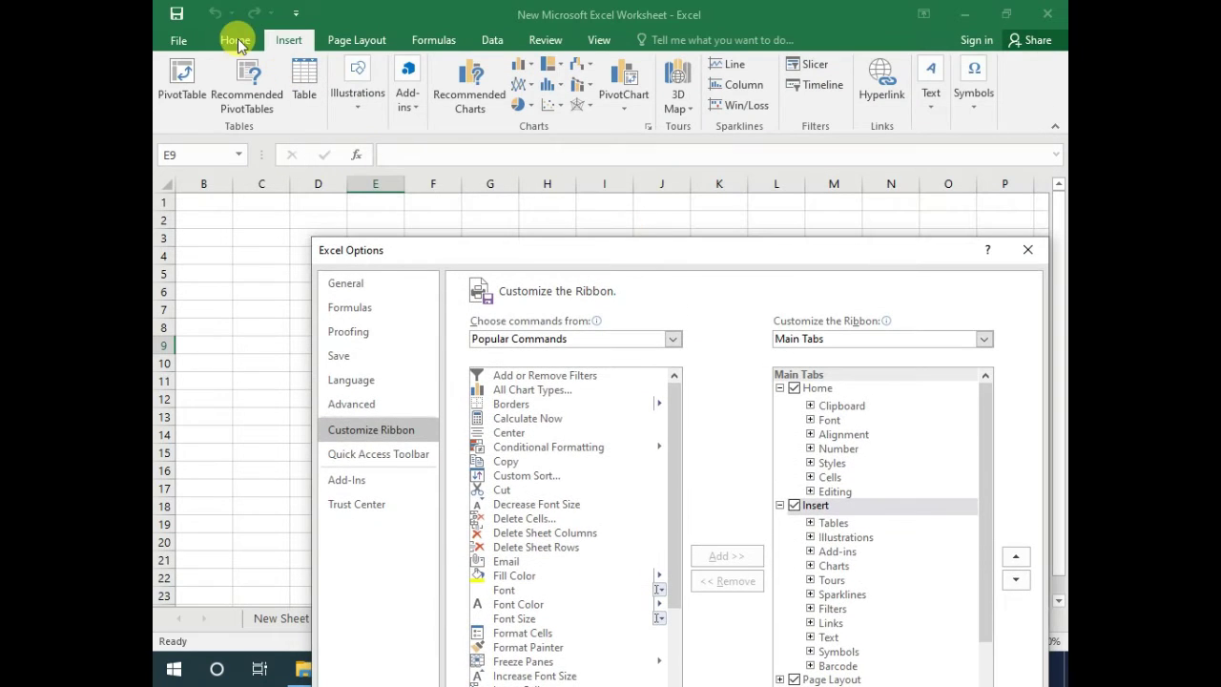
Go back to the Home tab and reopen Excel Options at Customize Ribbon.
{"action": "left_click", "coordinate": [1027, 250]}
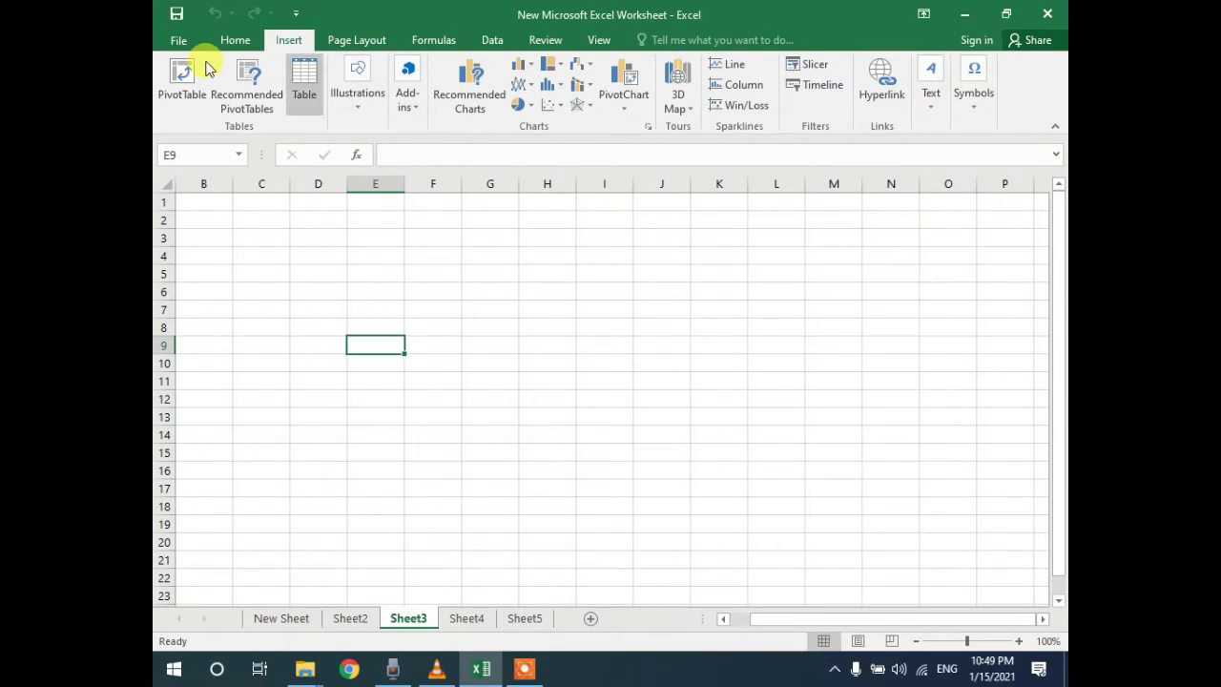
{"action": "left_click", "coordinate": [238, 39]}
{"action": "left_click", "coordinate": [180, 39]}
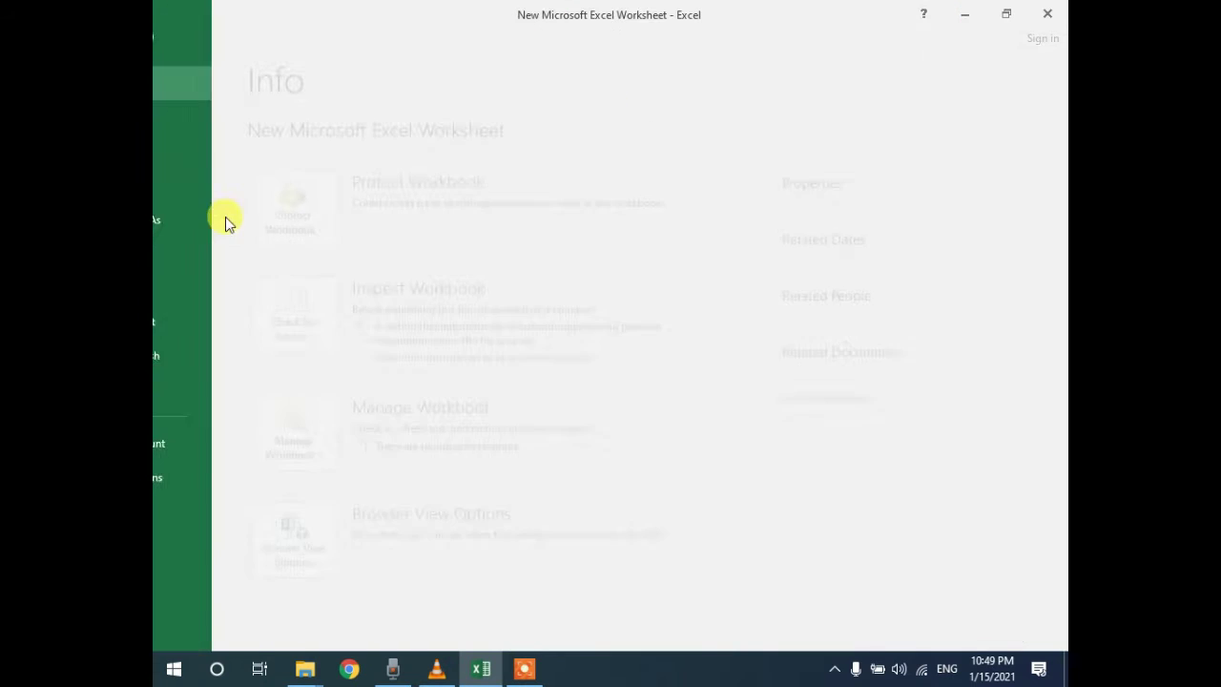
{"action": "left_click", "coordinate": [202, 476]}
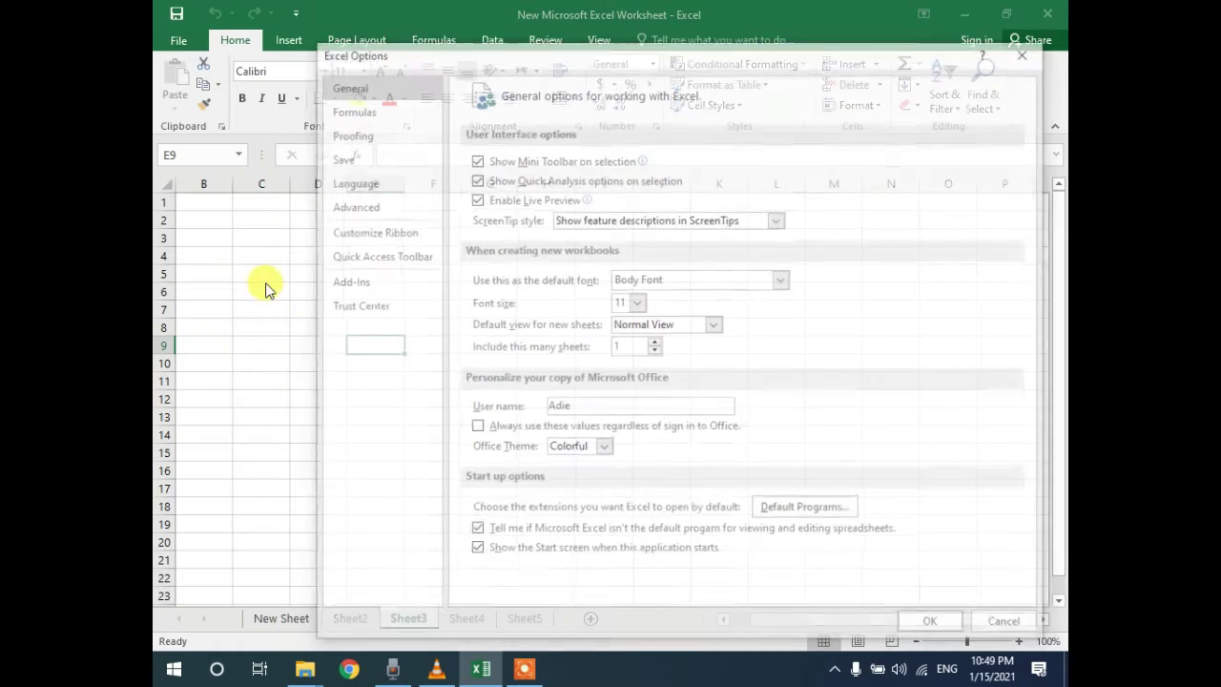
{"action": "left_click", "coordinate": [355, 231]}
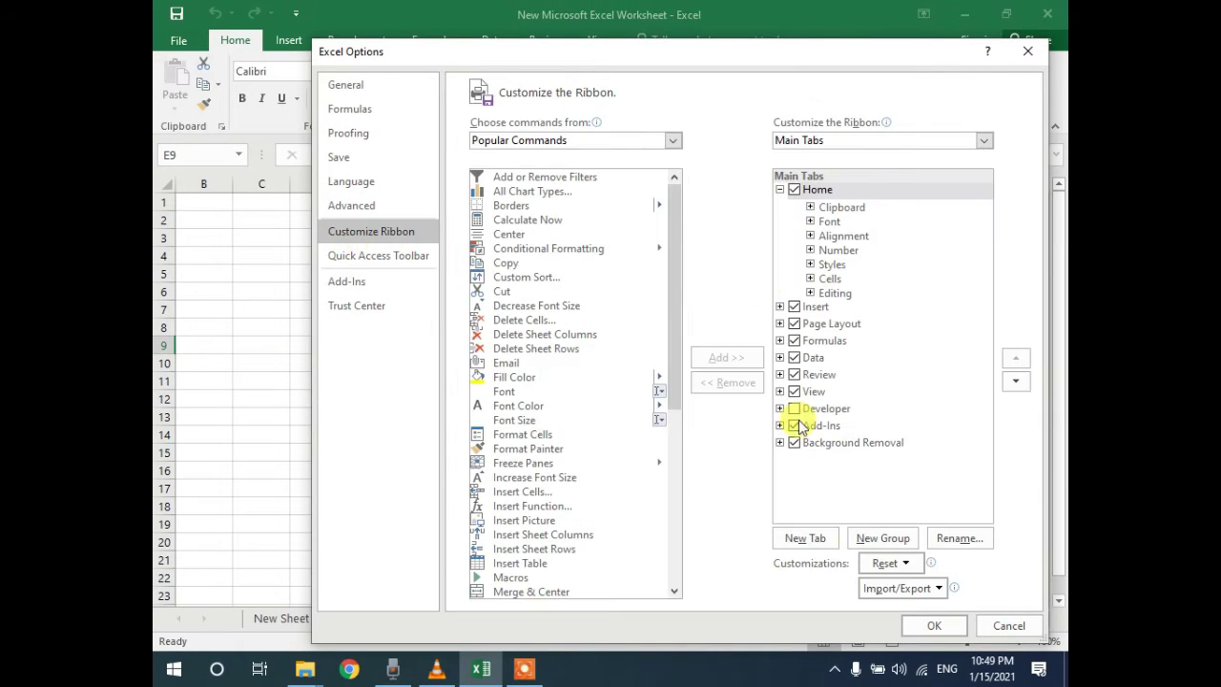
Reposition the Excel Options window higher up on the screen.
{"action": "left_click_drag", "start_coordinate": [651, 56], "coordinate": [625, 239]}
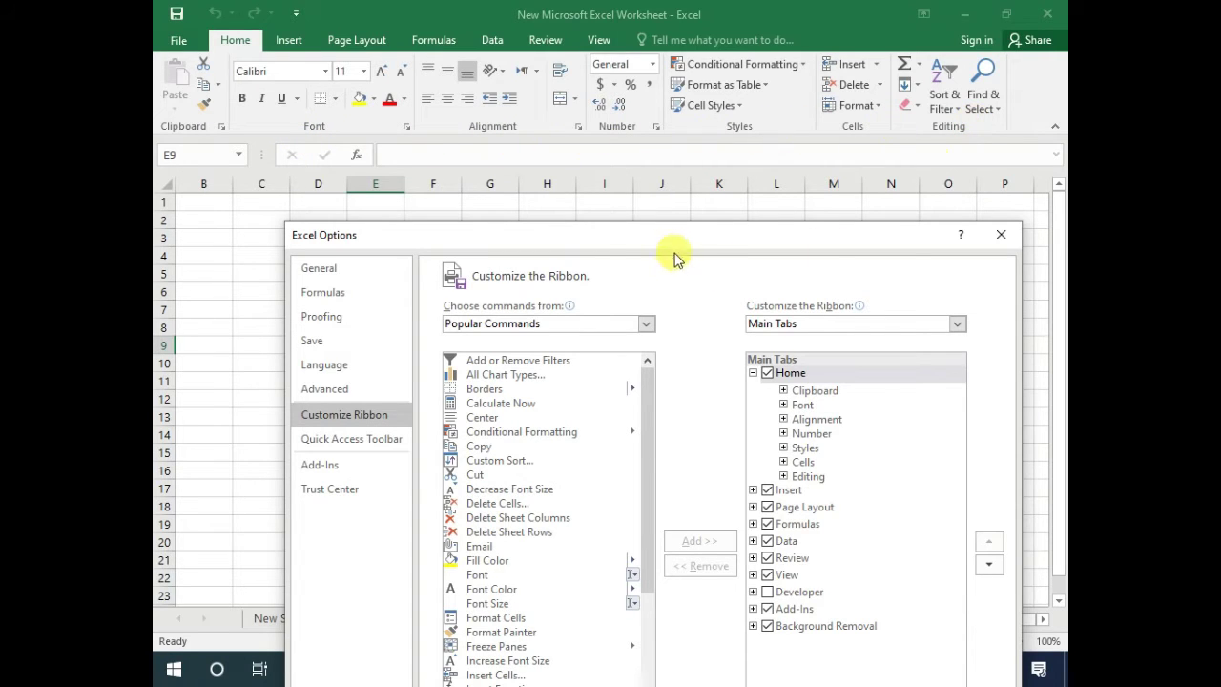
{"action": "left_click_drag", "start_coordinate": [693, 238], "coordinate": [692, 230]}
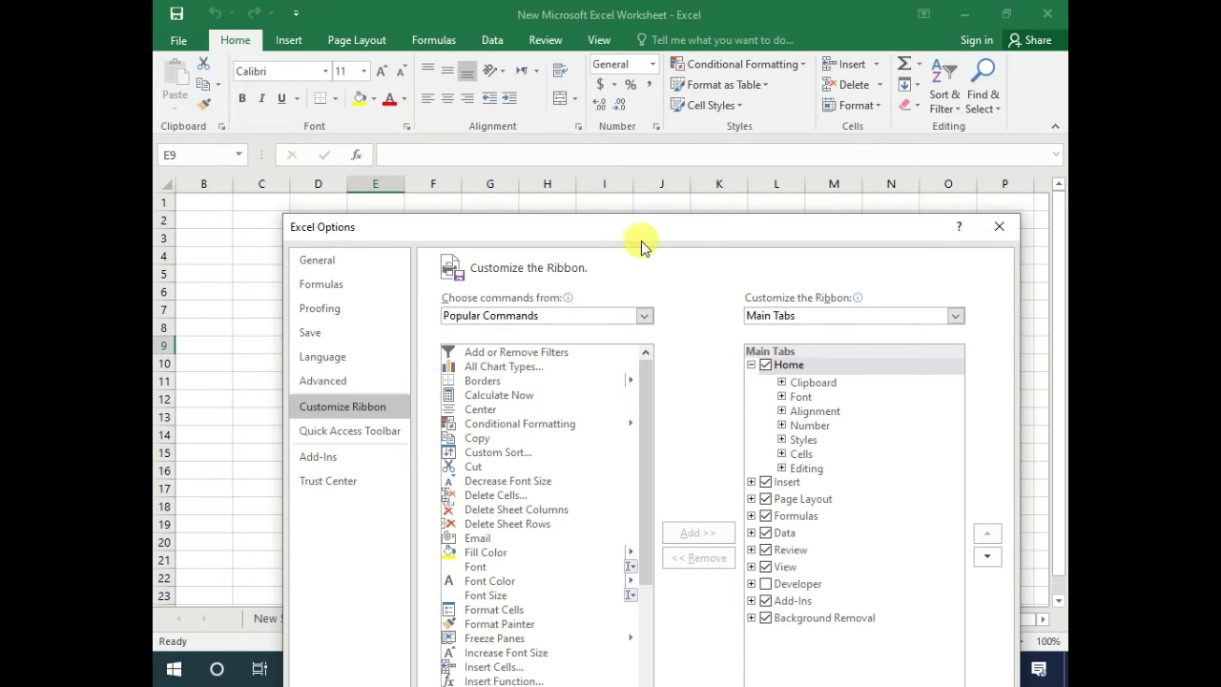
{"action": "mouse_move", "coordinate": [641, 239]}
{"action": "left_mouse_down"}
{"action": "mouse_move", "coordinate": [609, 152]}
{"action": "mouse_move", "coordinate": [611, 113]}
{"action": "left_mouse_up"}
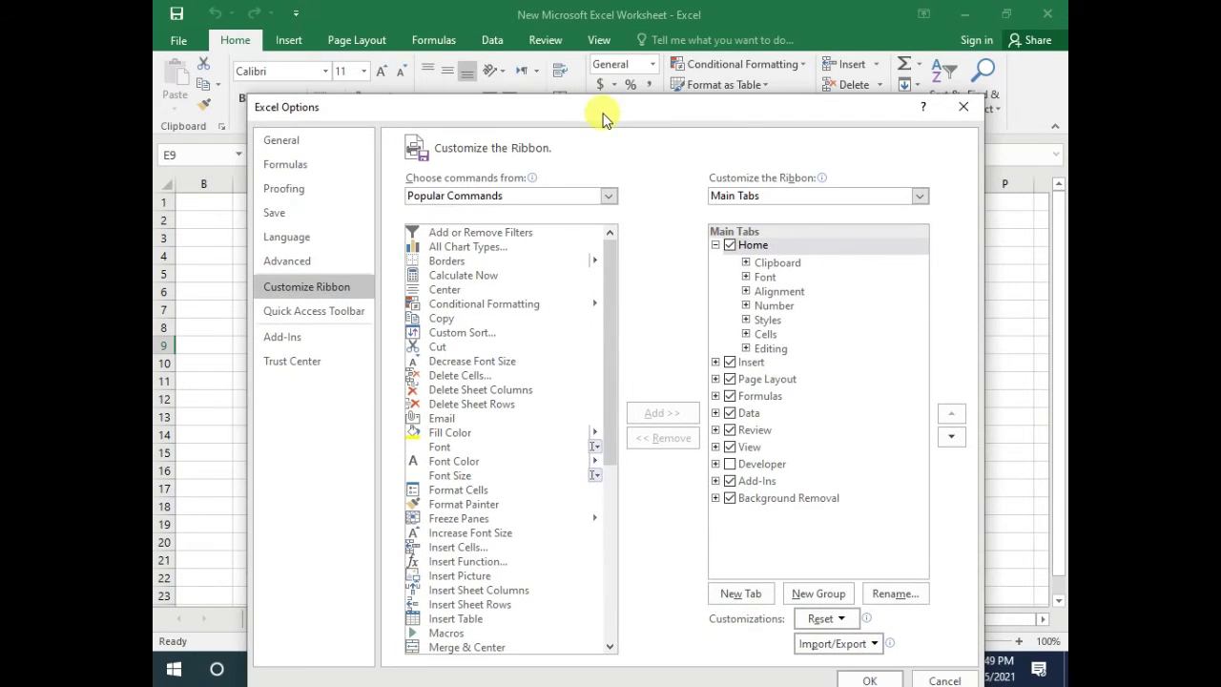
Add a custom tab below Home, select New Tab (Custom), and bring up its Rename box.
{"action": "left_click", "coordinate": [743, 595]}
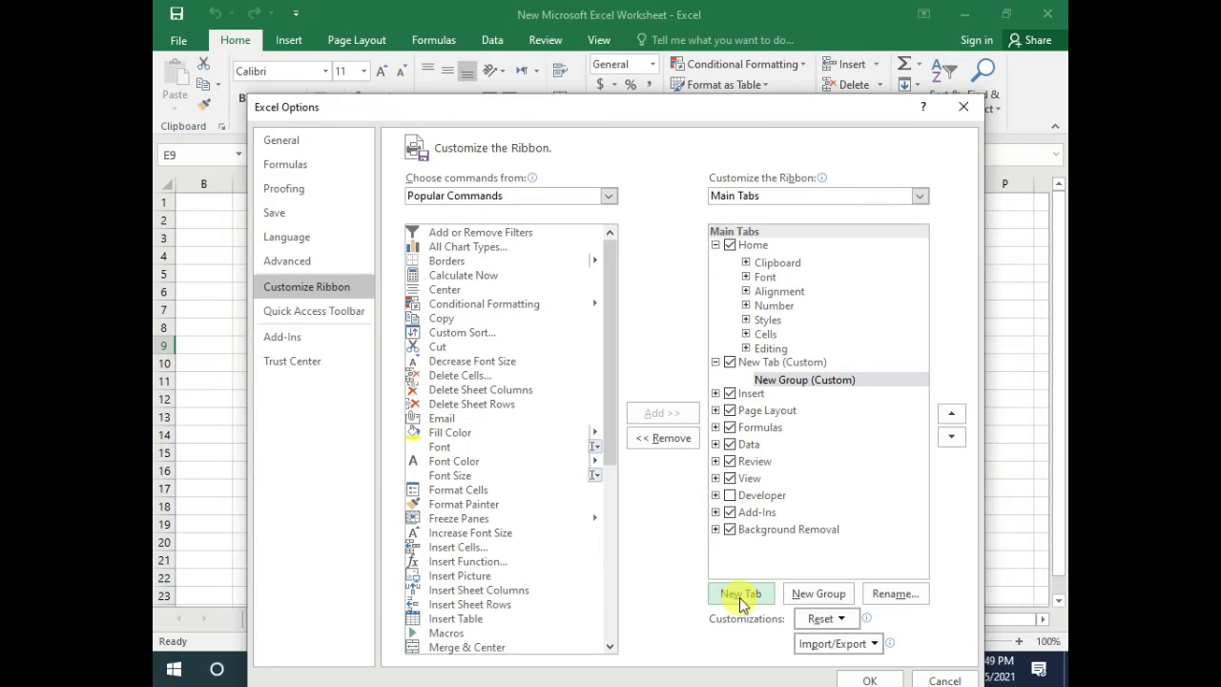
{"action": "left_click", "coordinate": [777, 365]}
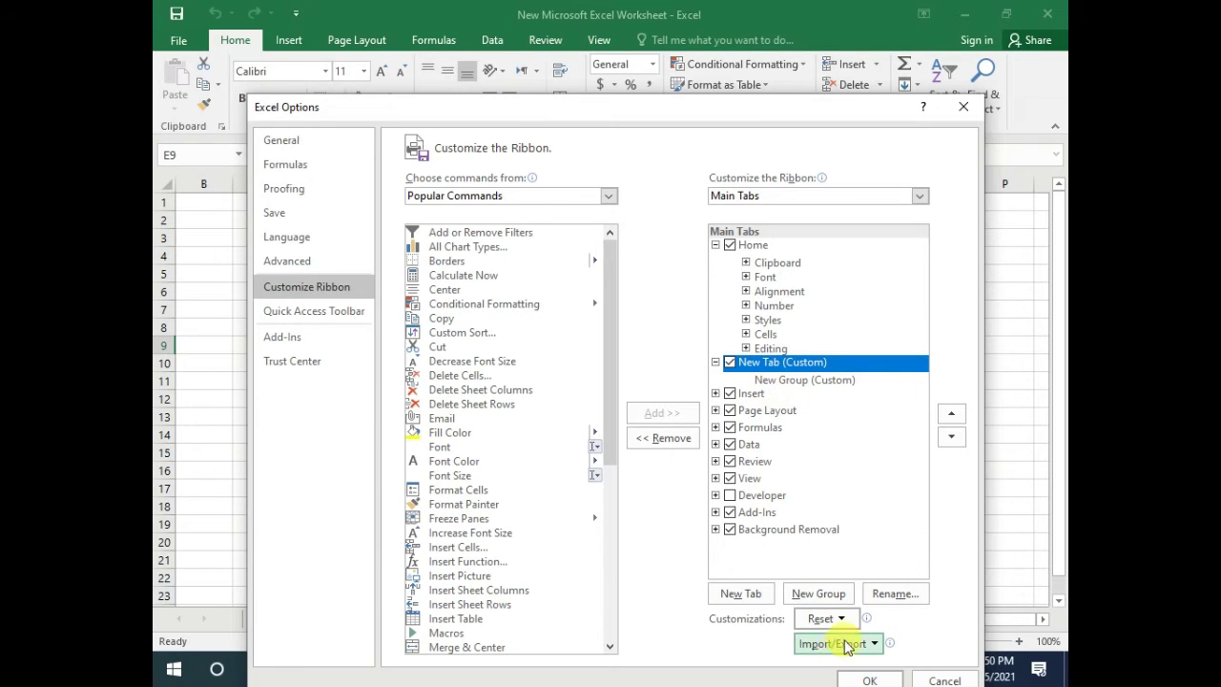
{"action": "left_click", "coordinate": [889, 594]}
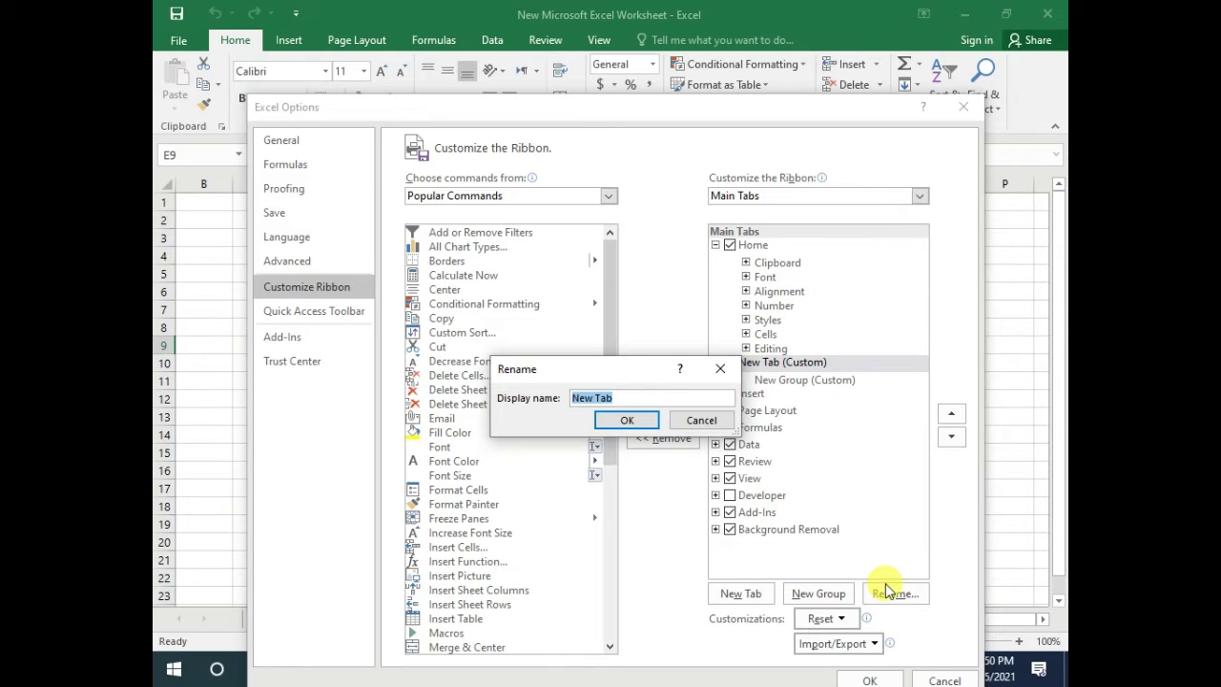
Name the custom tab 'My Tab' and select its New Group (Custom).
{"action": "type", "text": "My T"}
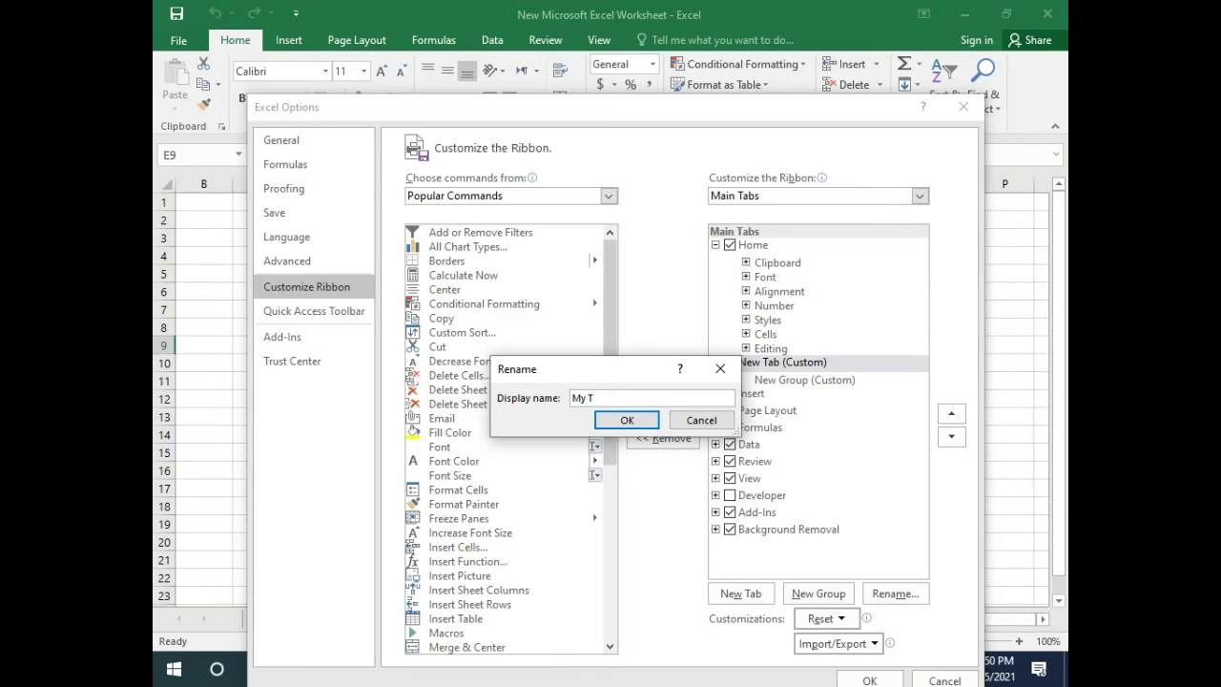
{"action": "type", "text": "ab"}
{"action": "key", "text": "Return"}
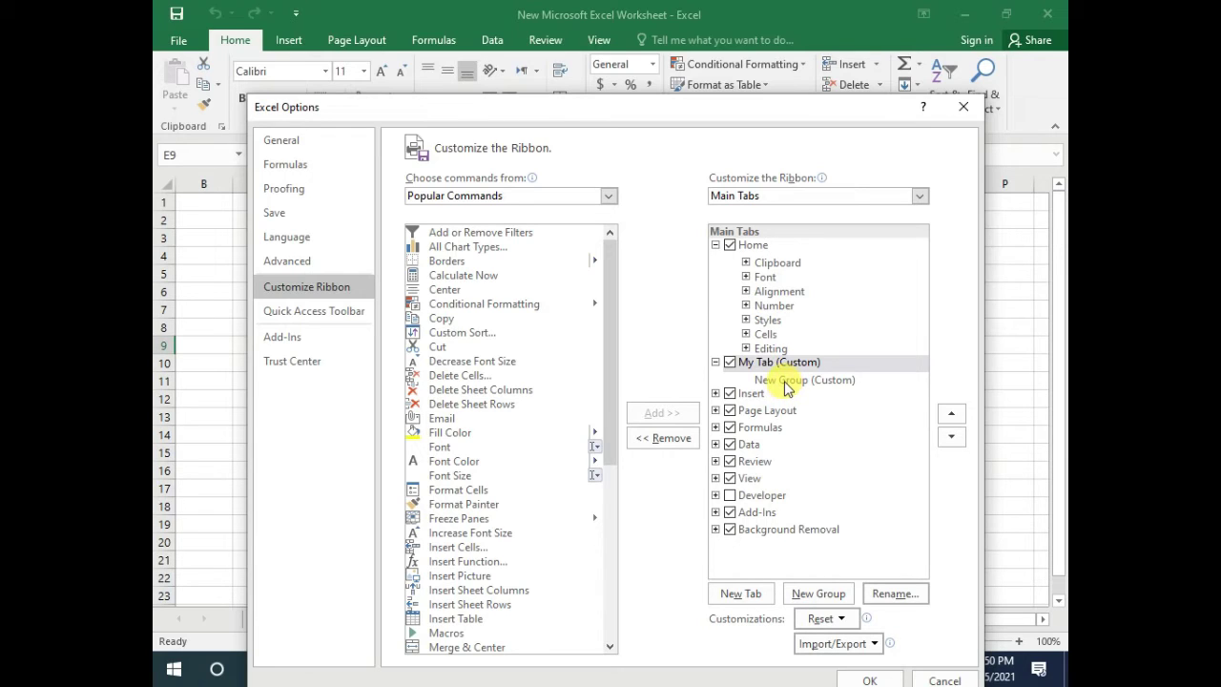
{"action": "left_click", "coordinate": [784, 384]}
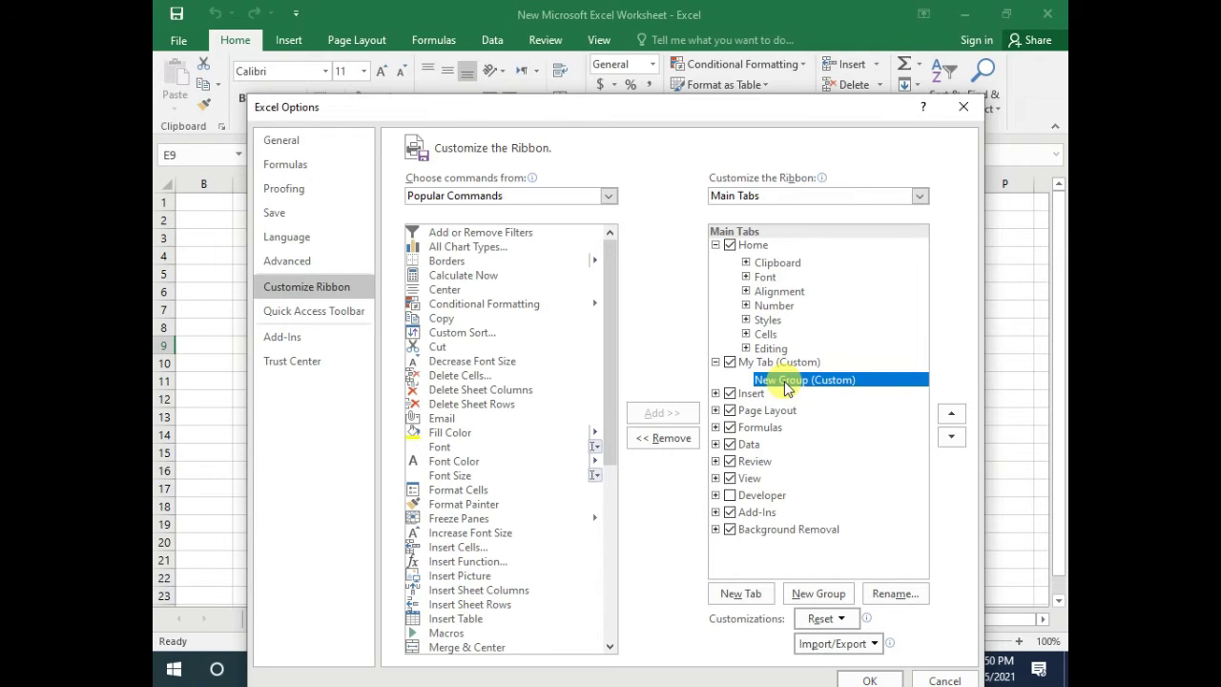
Rename the custom group under My Tab to 'Font' with a chosen symbol.
{"action": "left_click", "coordinate": [894, 601]}
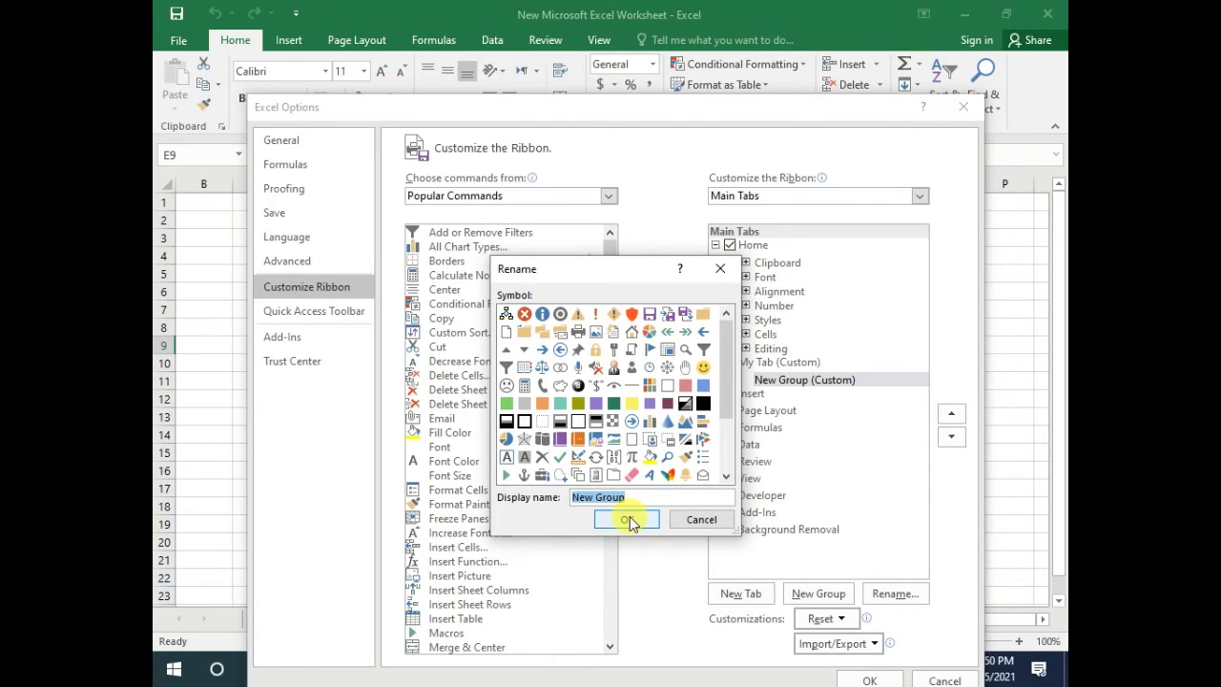
{"action": "type", "text": "Font"}
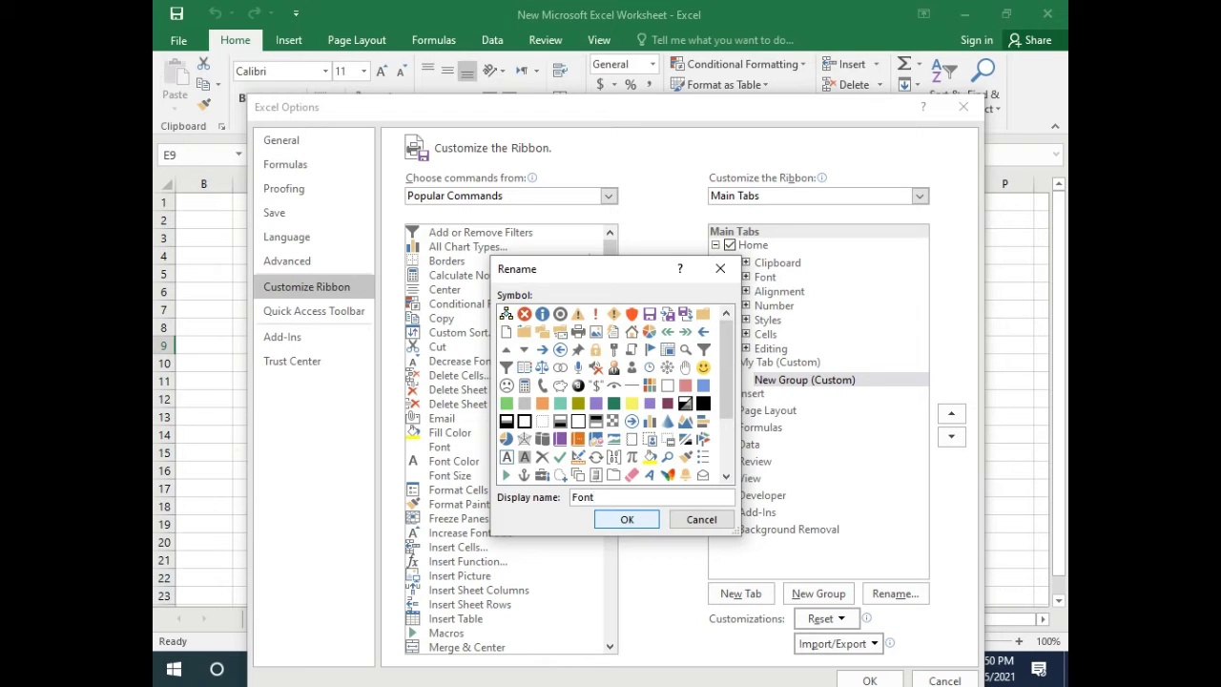
{"action": "left_click", "coordinate": [540, 404]}
{"action": "left_click", "coordinate": [624, 521]}
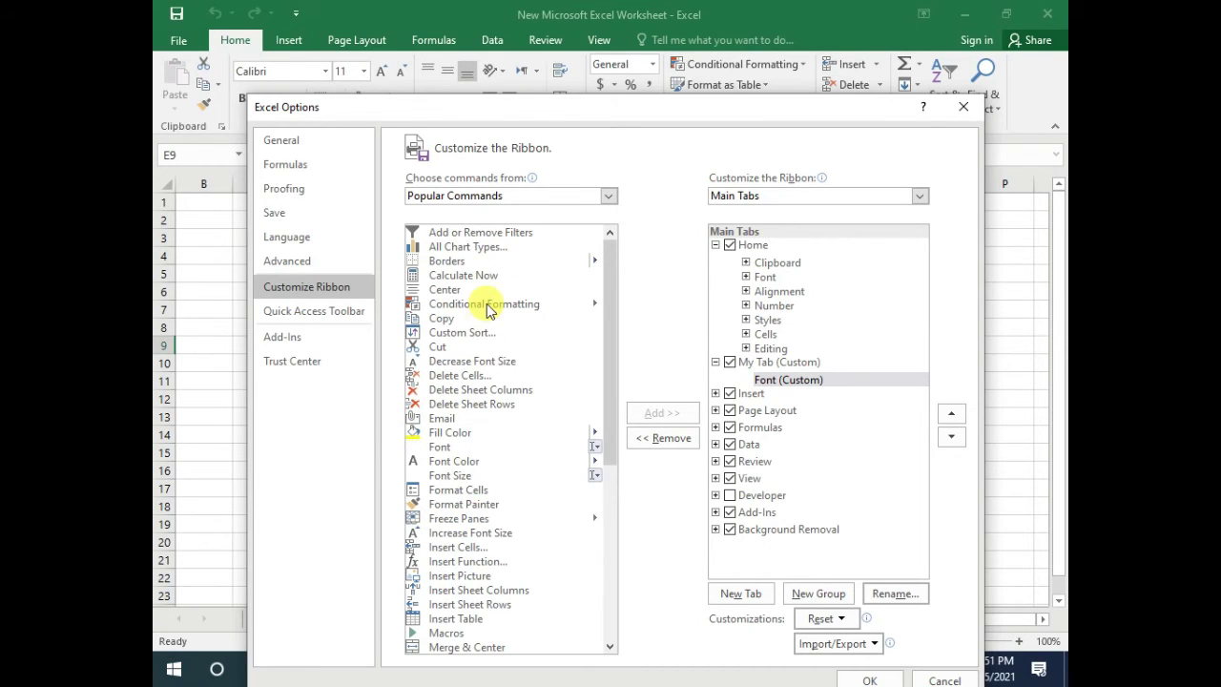
{"action": "left_click", "coordinate": [610, 195]}
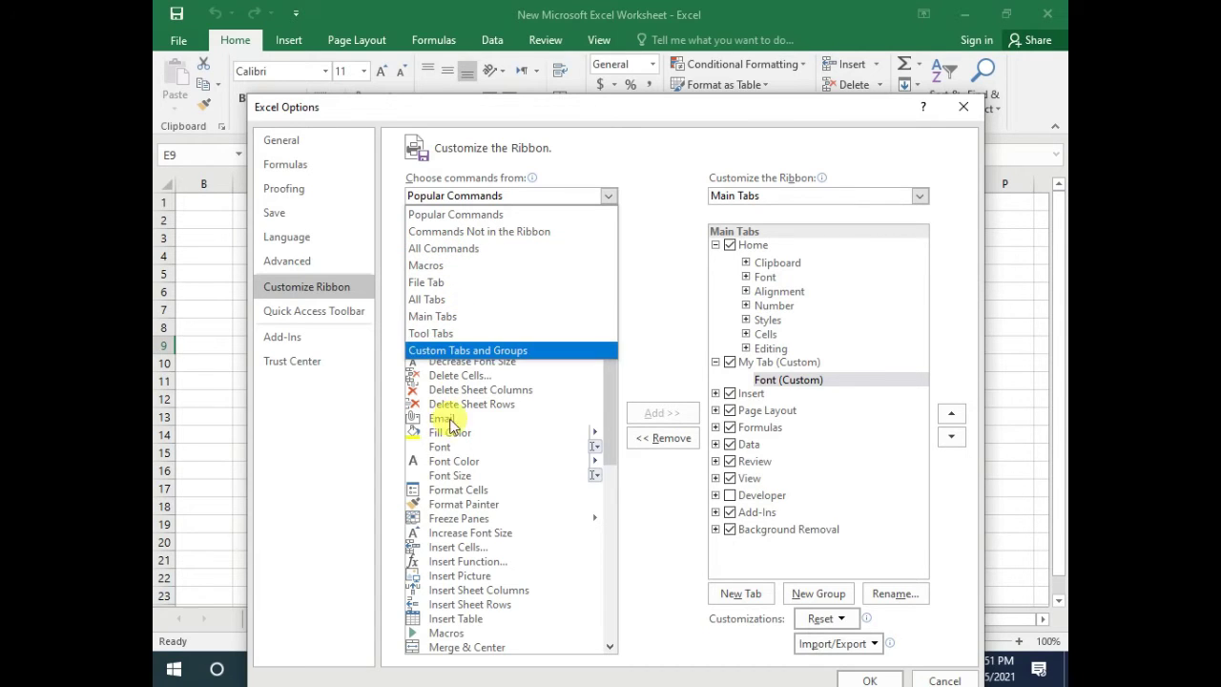
{"action": "left_click", "coordinate": [451, 475]}
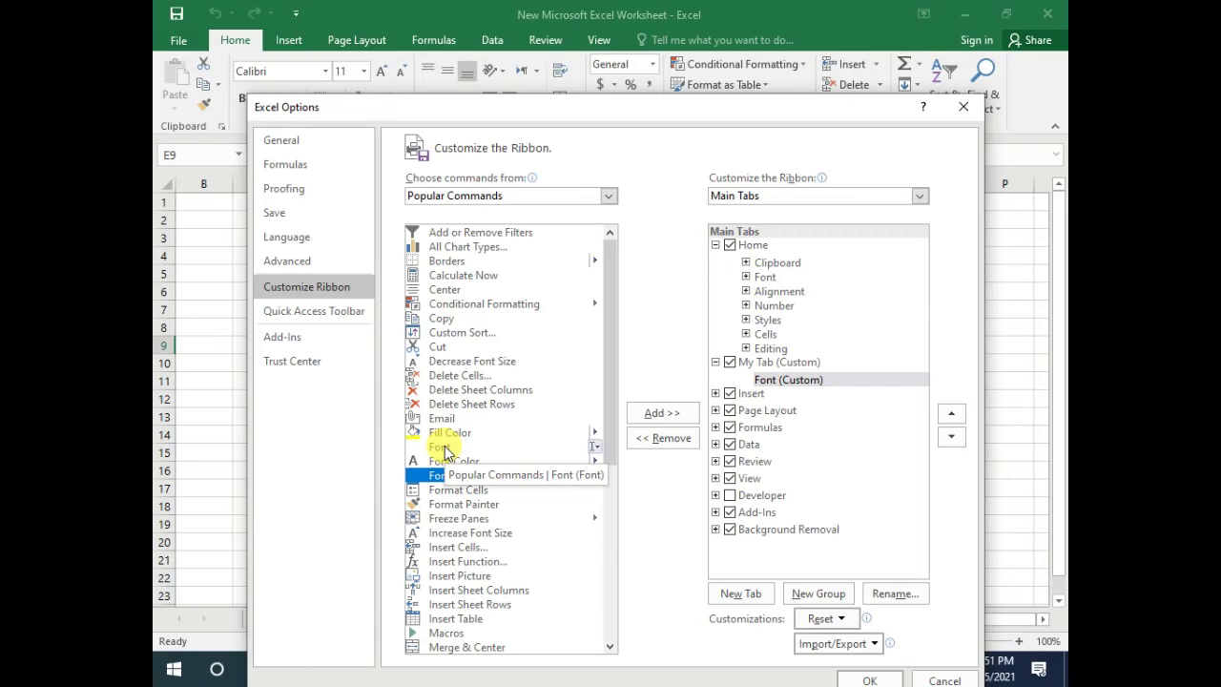
Add the Font, Fill Color and Font Size commands to the Font group.
{"action": "left_click", "coordinate": [445, 446]}
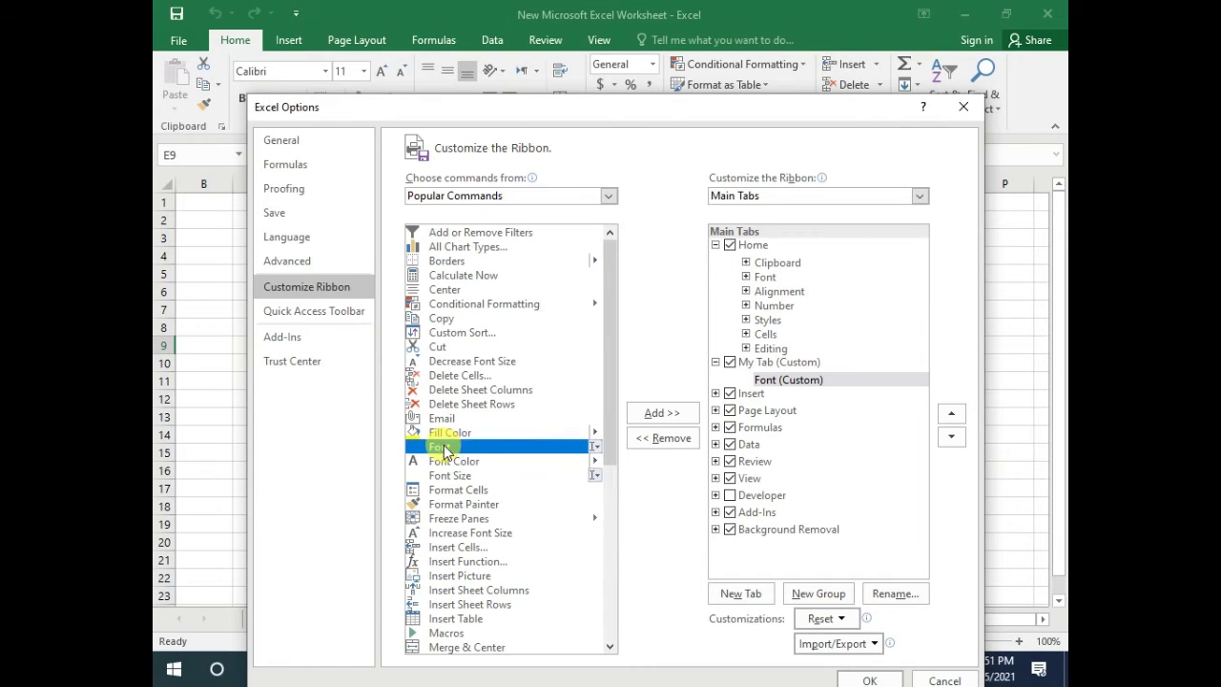
{"action": "left_click", "coordinate": [645, 417]}
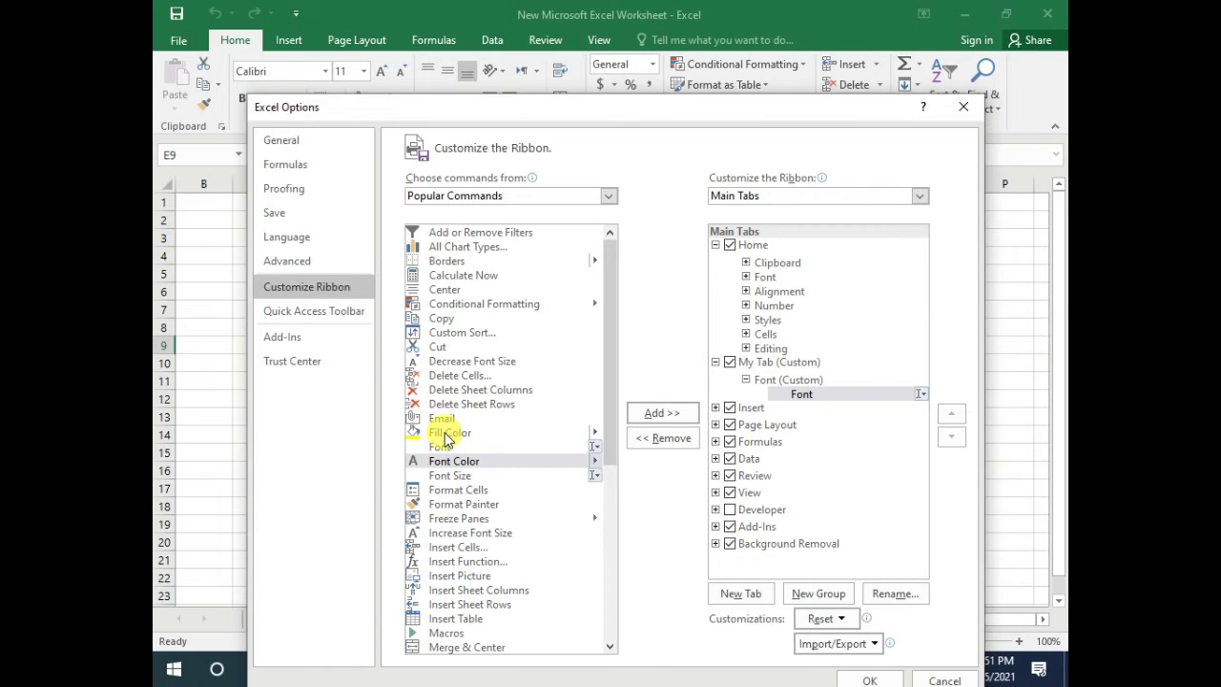
{"action": "left_click", "coordinate": [447, 434]}
{"action": "left_click", "coordinate": [673, 415]}
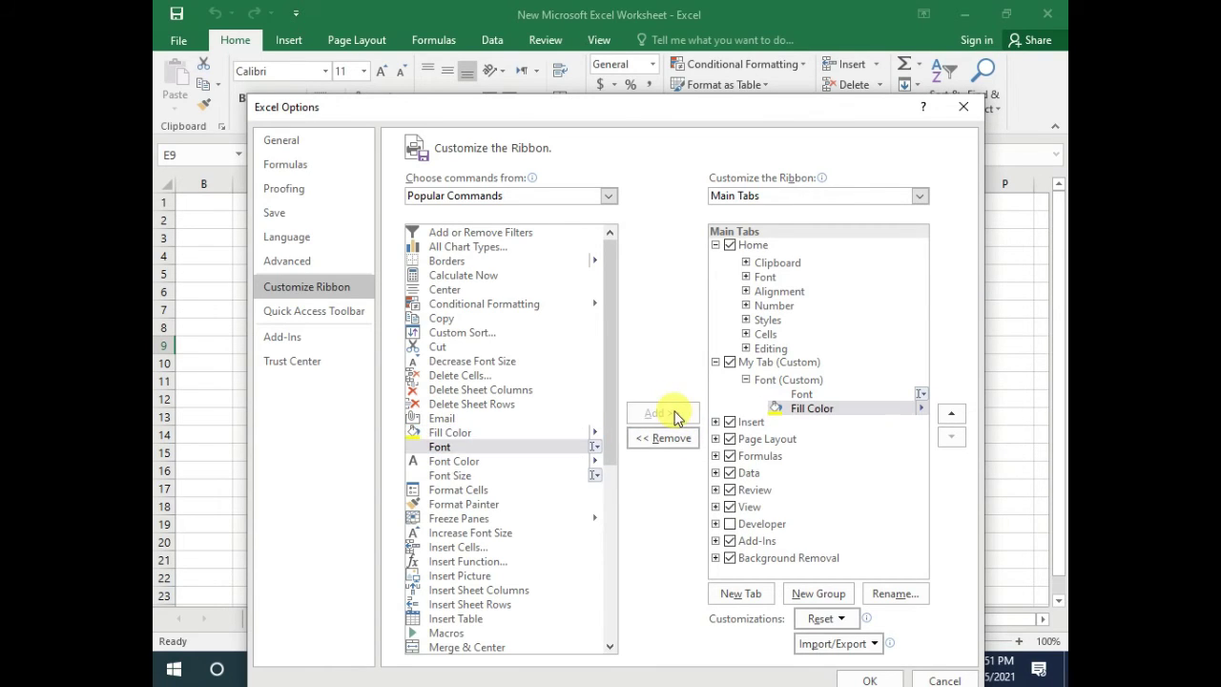
{"action": "left_click", "coordinate": [448, 477]}
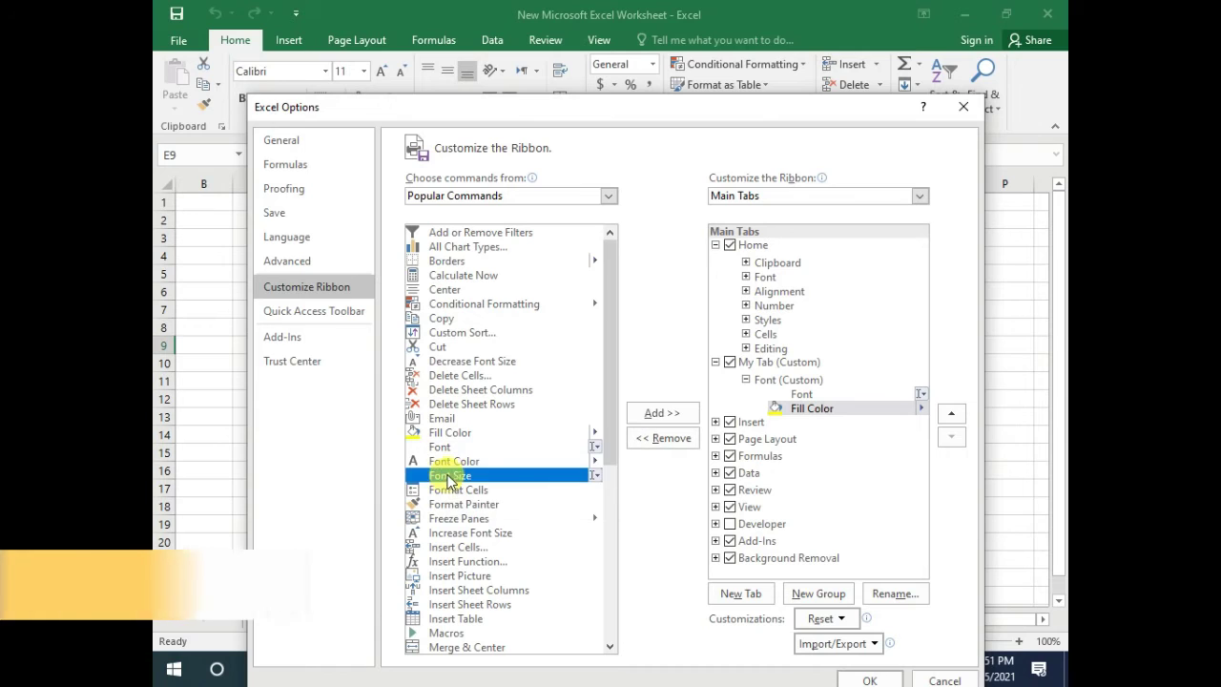
{"action": "left_click", "coordinate": [645, 413]}
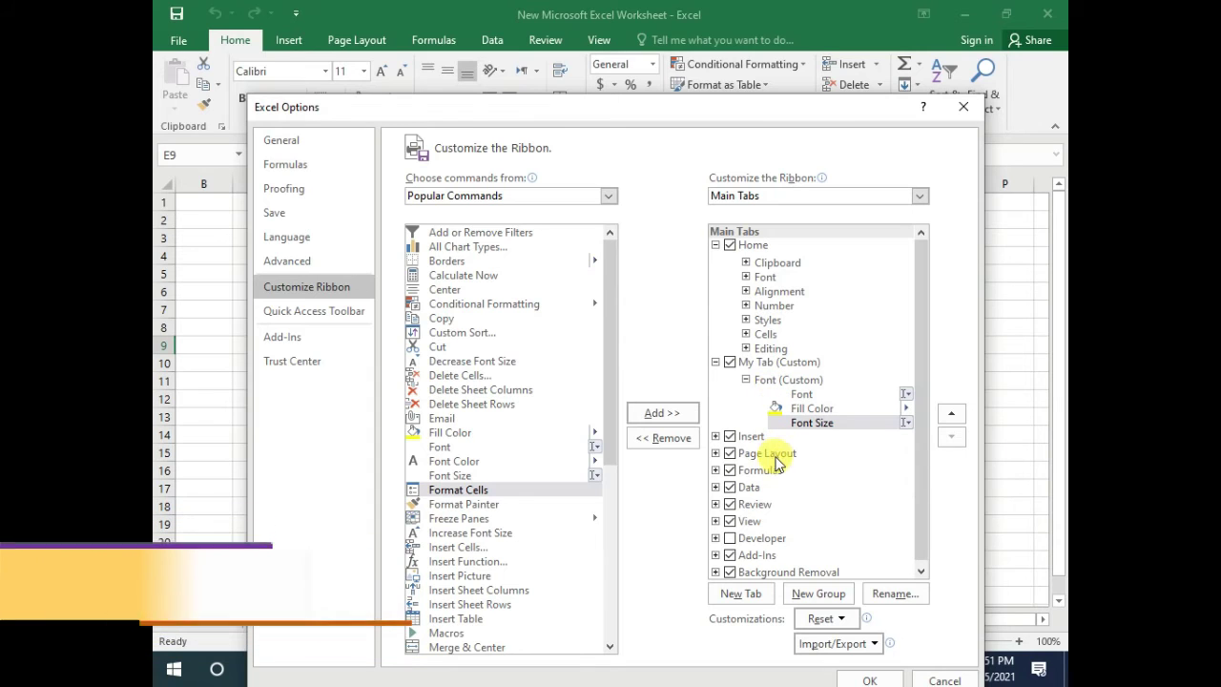
Create a second group in My Tab, named 'Border' with its own symbol.
{"action": "left_click", "coordinate": [817, 594]}
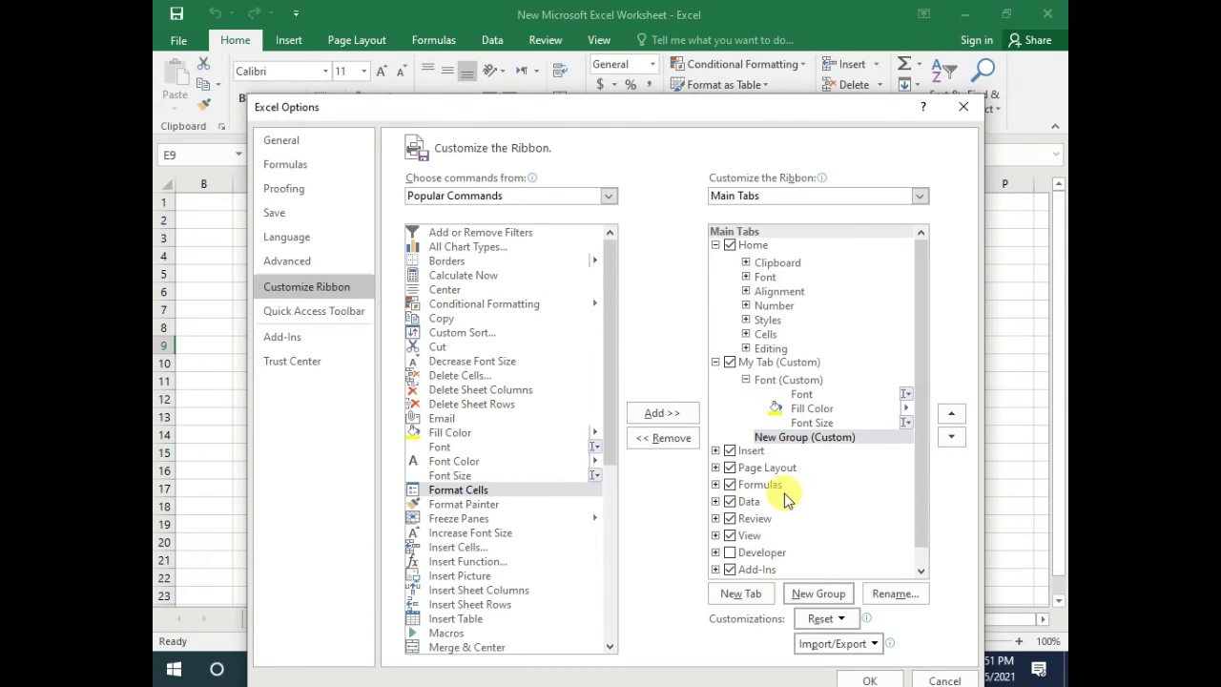
{"action": "left_click", "coordinate": [796, 439]}
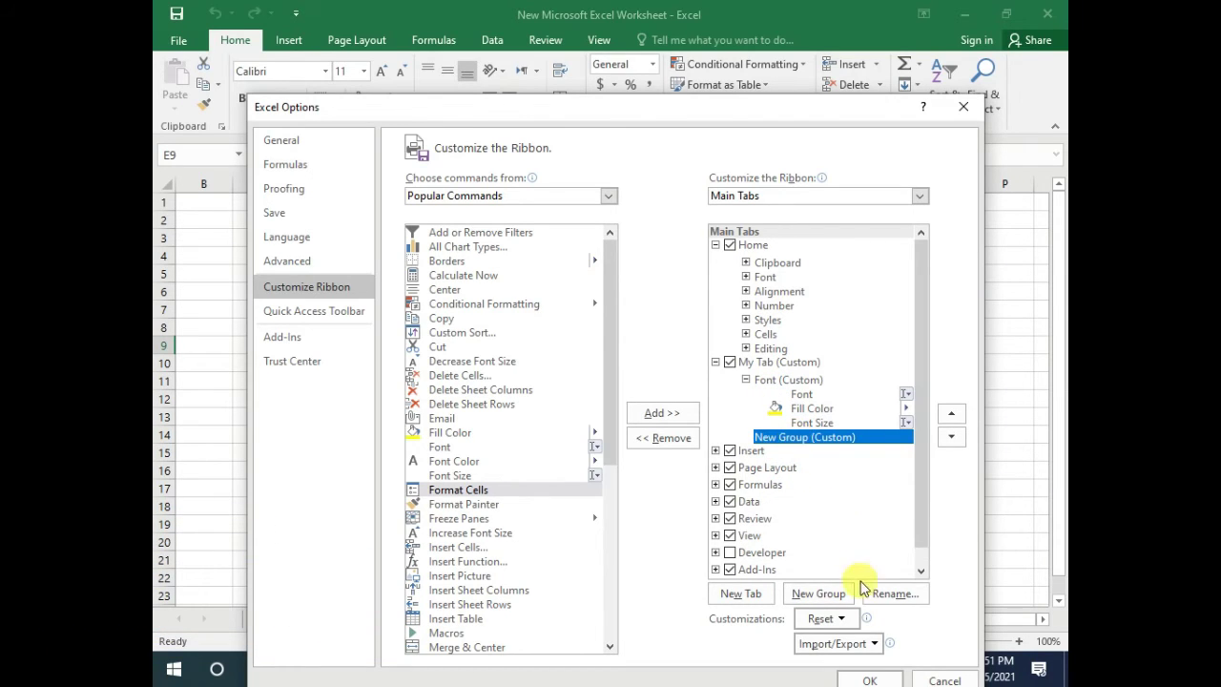
{"action": "left_click", "coordinate": [894, 593]}
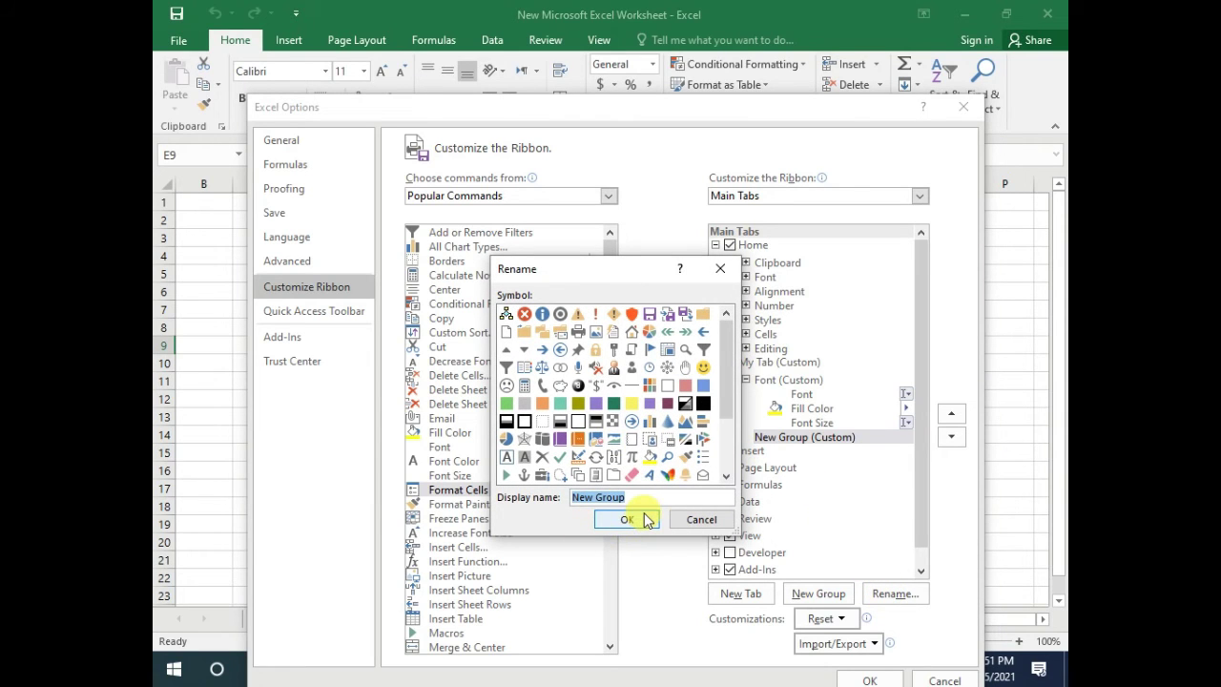
{"action": "type", "text": "Bo"}
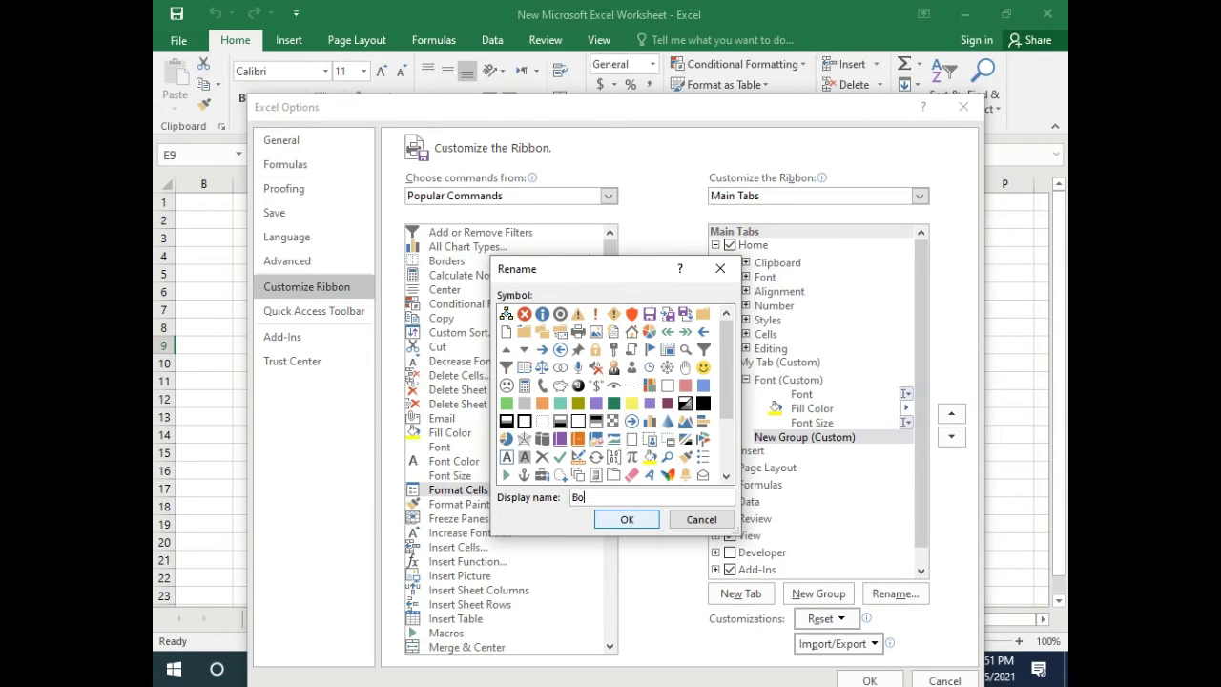
{"action": "type", "text": "rder"}
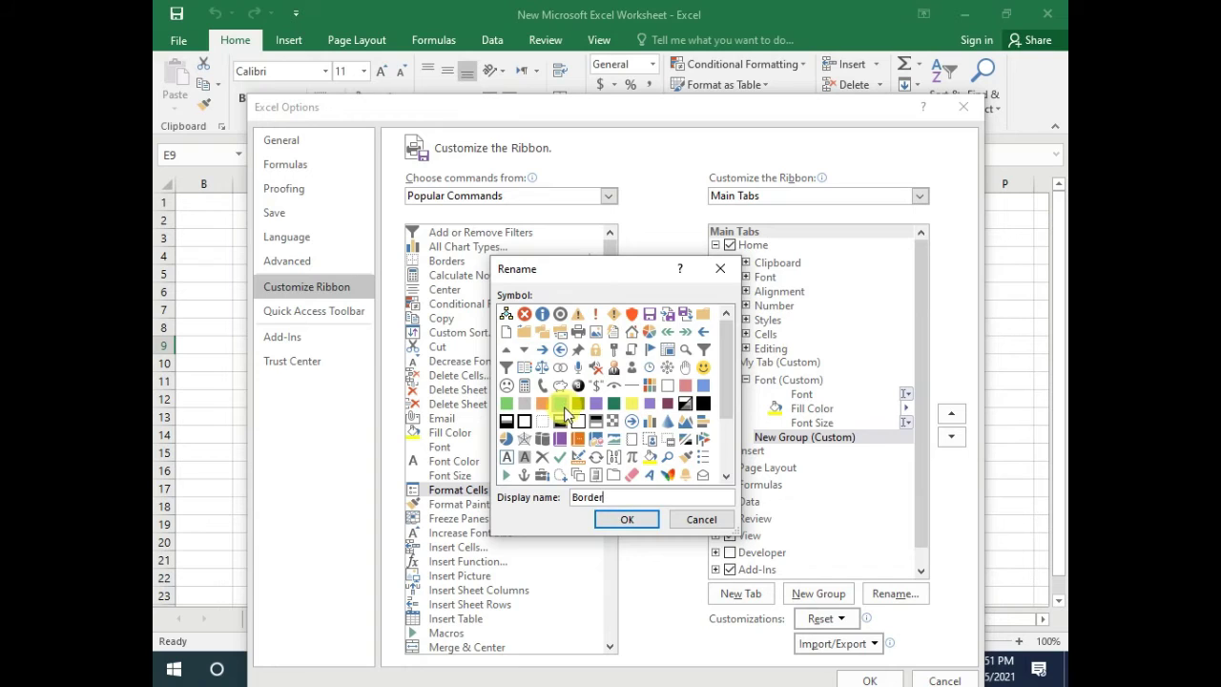
{"action": "left_click", "coordinate": [584, 421]}
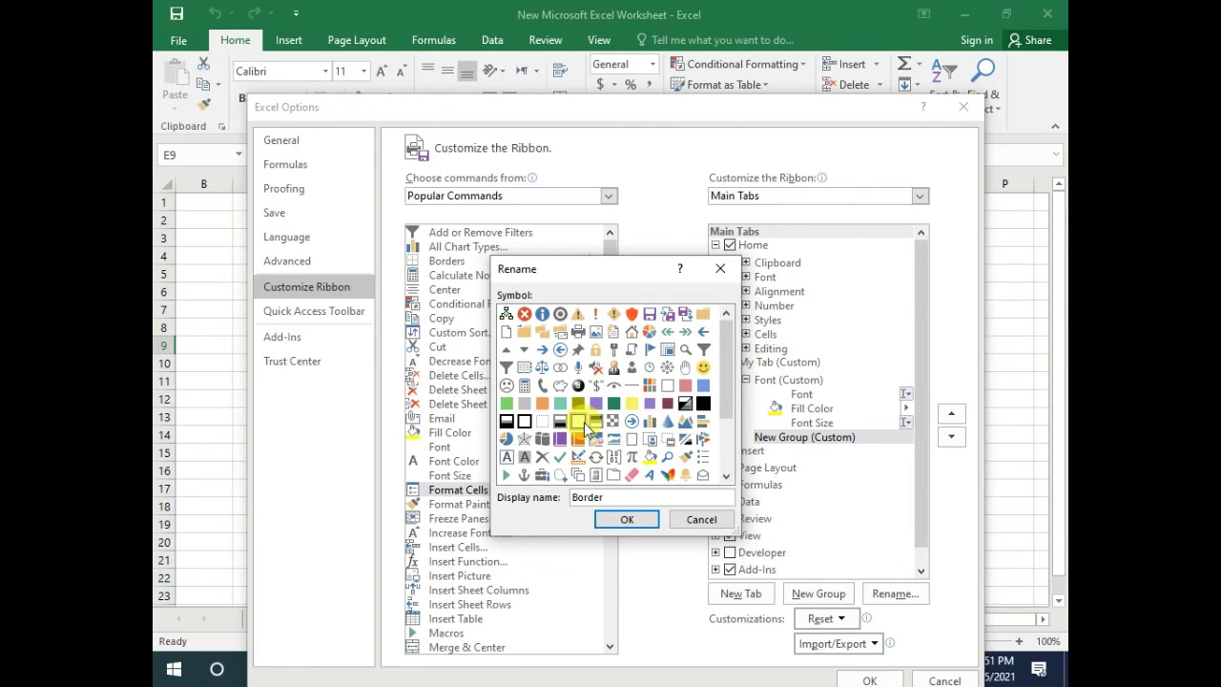
{"action": "left_click", "coordinate": [622, 520]}
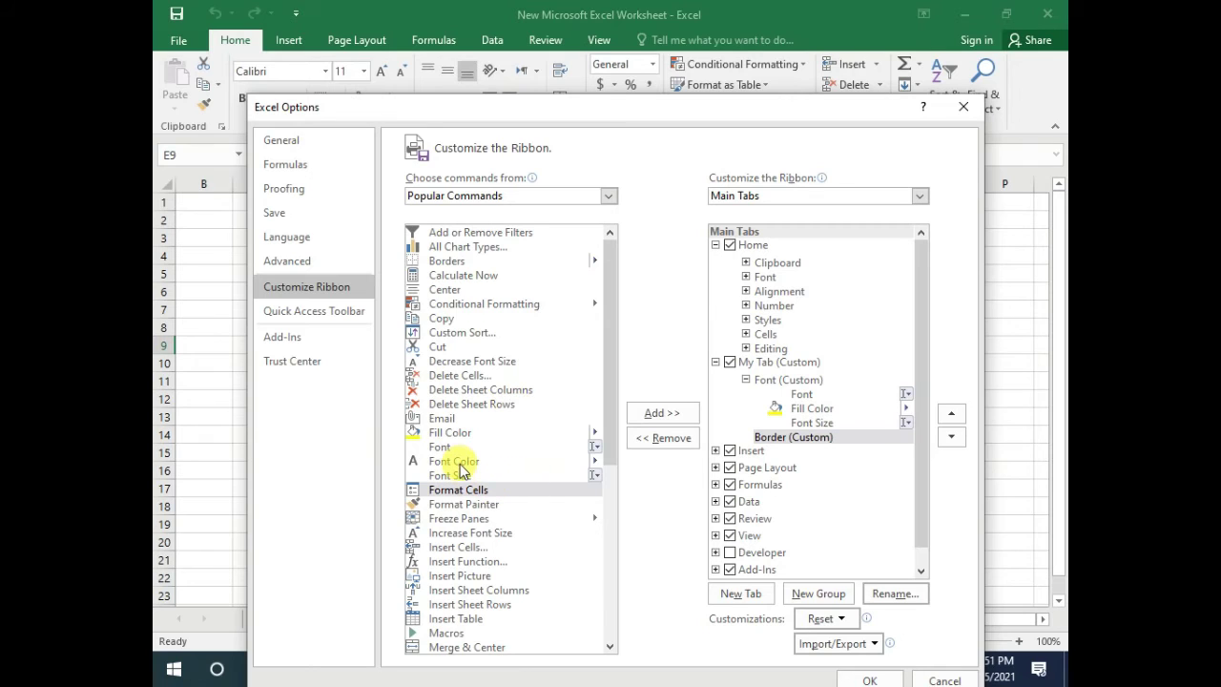
Add the Borders command from Popular Commands to the Border group.
{"action": "left_click", "coordinate": [444, 262]}
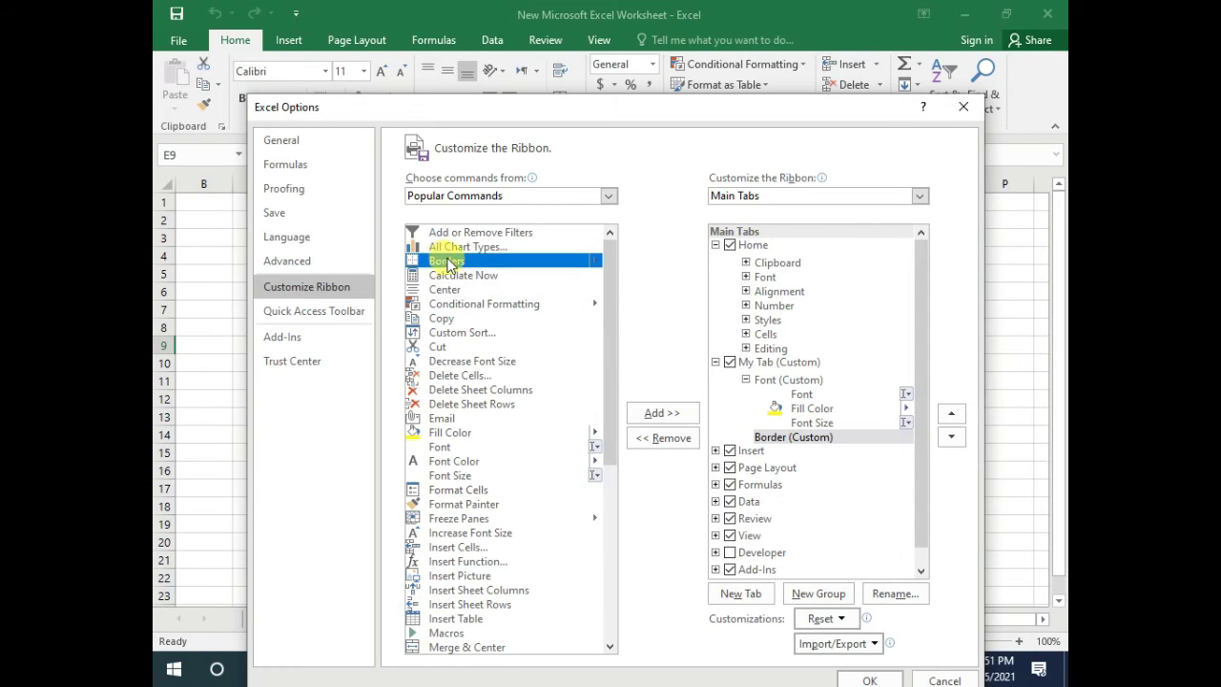
{"action": "left_click", "coordinate": [662, 413]}
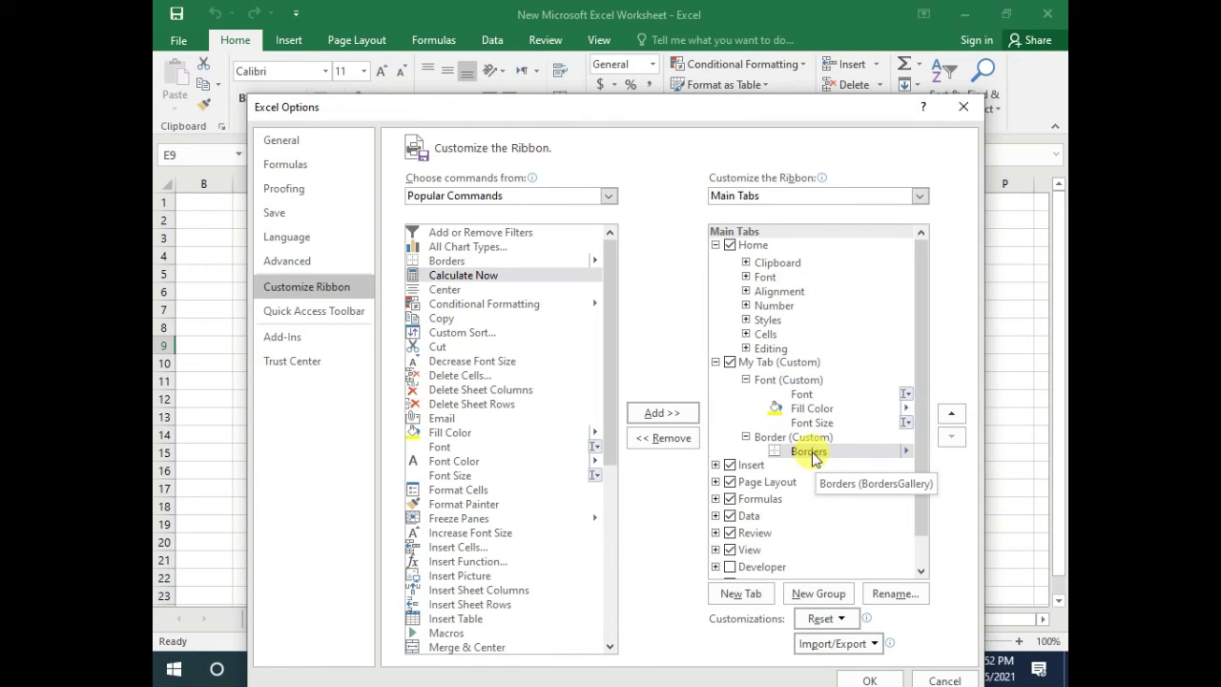
{"action": "left_click", "coordinate": [809, 452]}
Apply the options and view My Tab's Font and Border groups, briefly checking Insert.
{"action": "left_click_drag", "start_coordinate": [534, 107], "coordinate": [520, 14]}
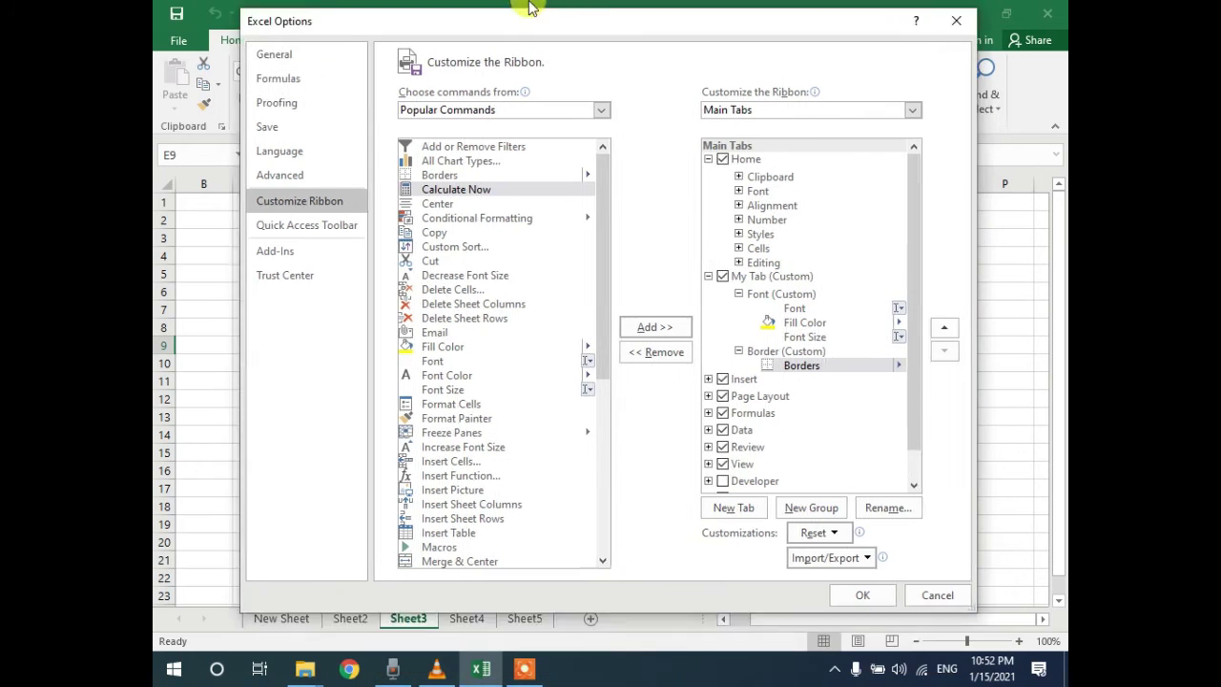
{"action": "left_click", "coordinate": [851, 588]}
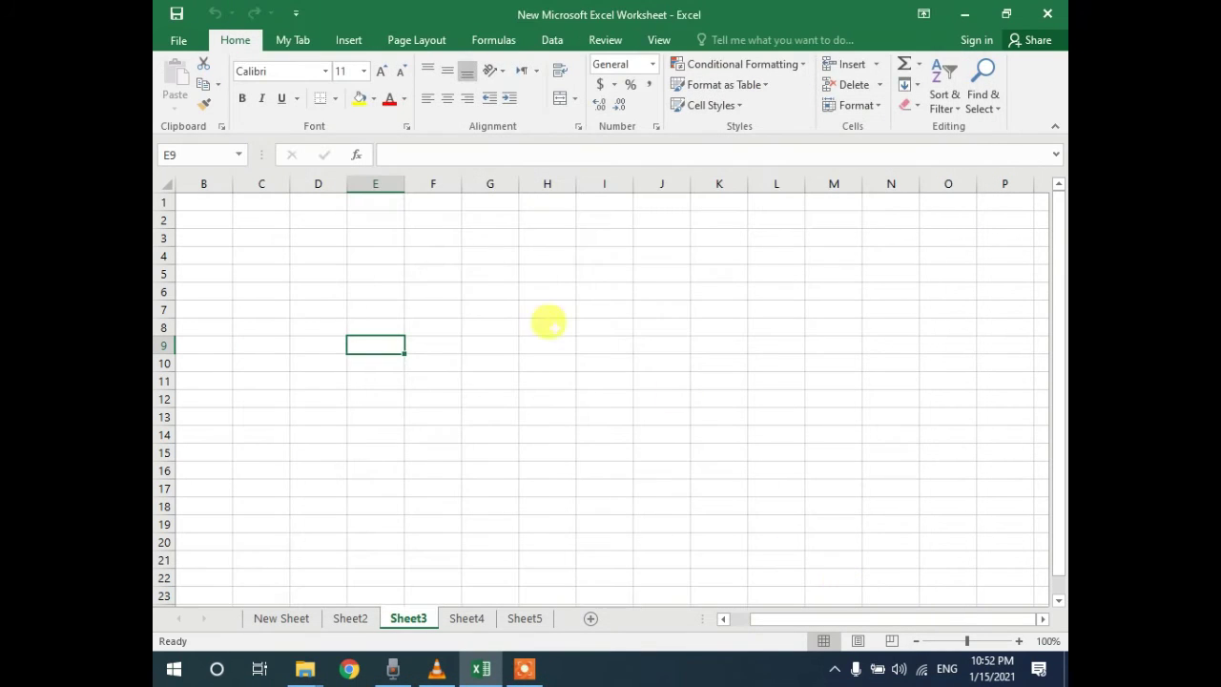
{"action": "left_click", "coordinate": [300, 41]}
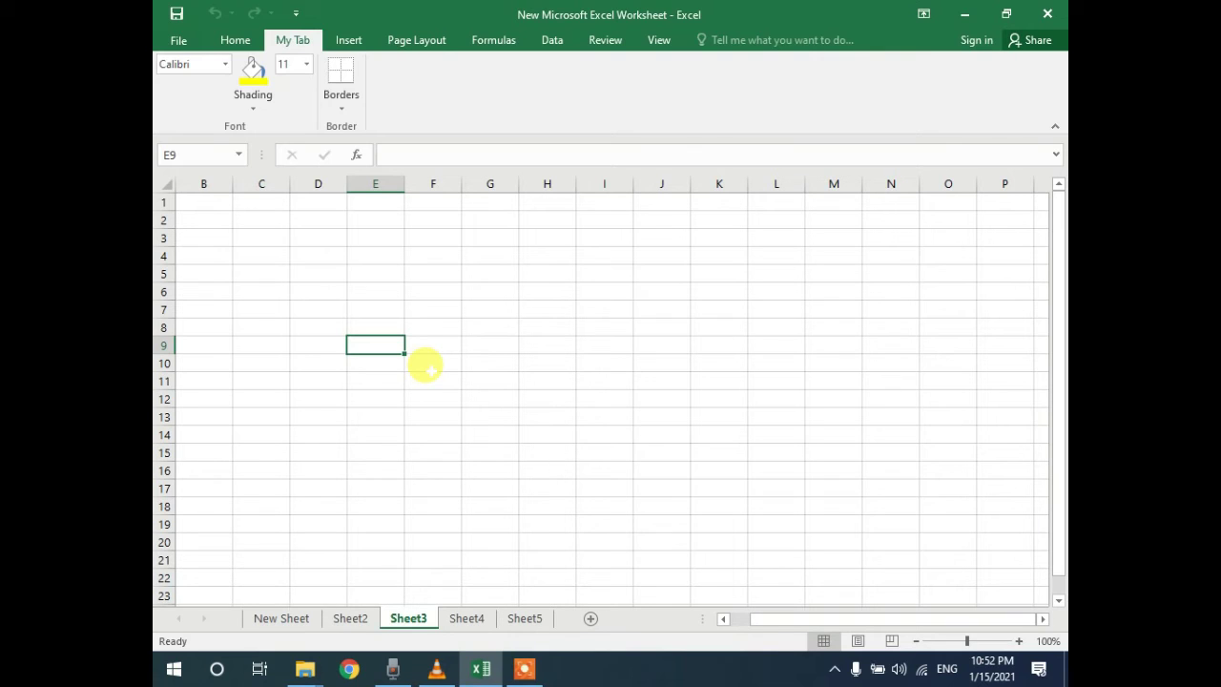
{"action": "left_click", "coordinate": [358, 41]}
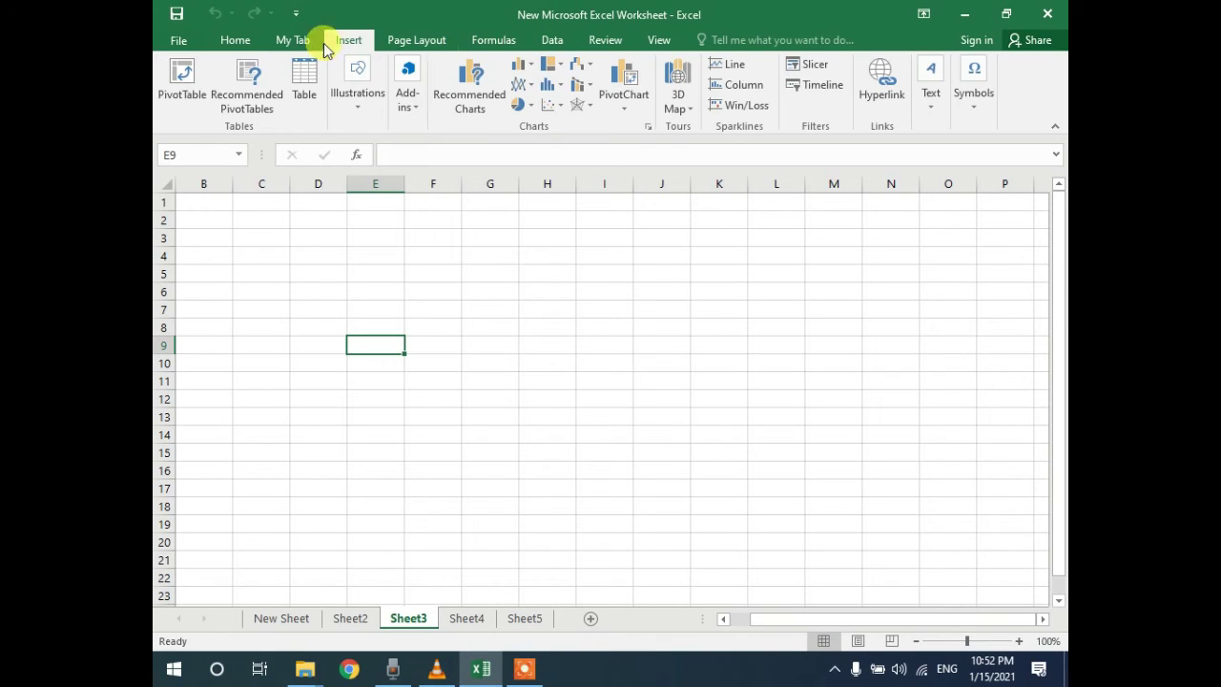
{"action": "left_click", "coordinate": [295, 40]}
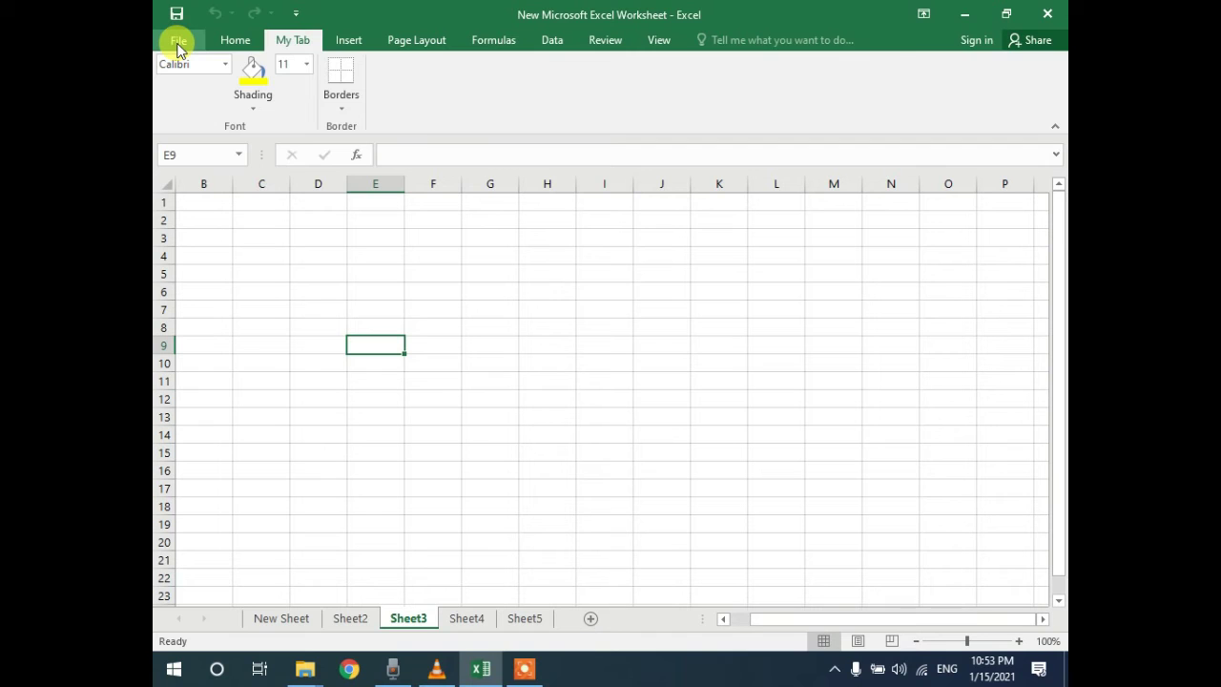
Remove My Tab (Custom) from the Main Tabs list in Customize Ribbon.
{"action": "left_click", "coordinate": [178, 42]}
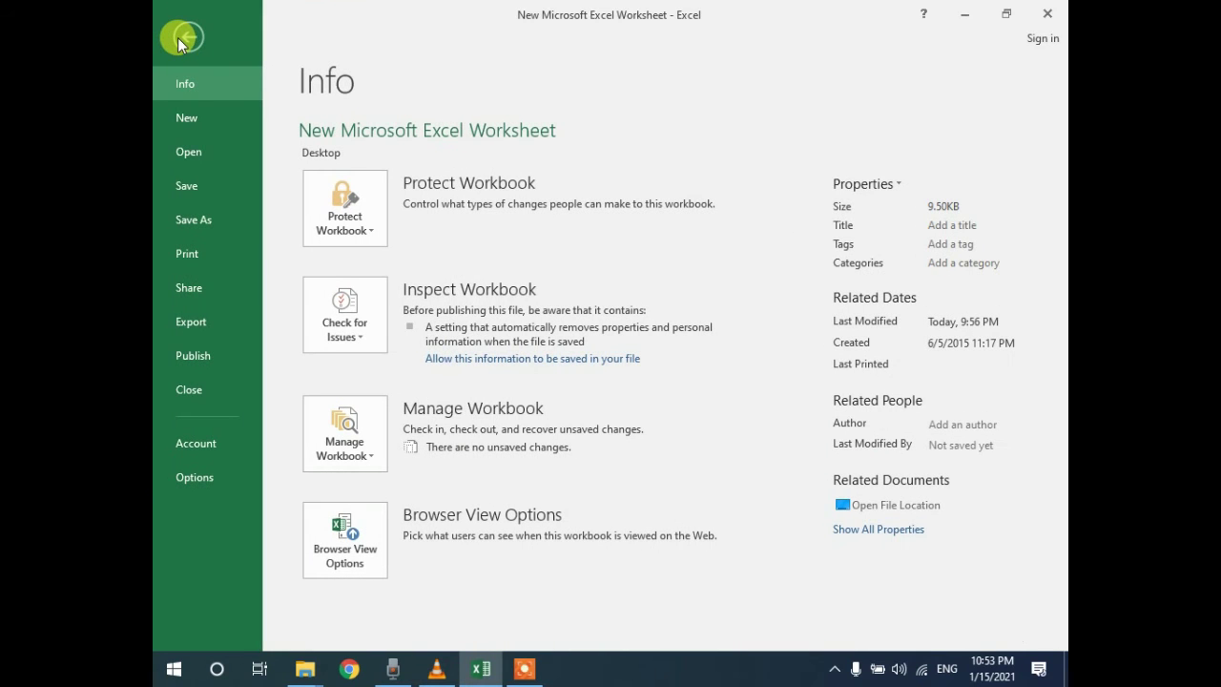
{"action": "left_click", "coordinate": [220, 482]}
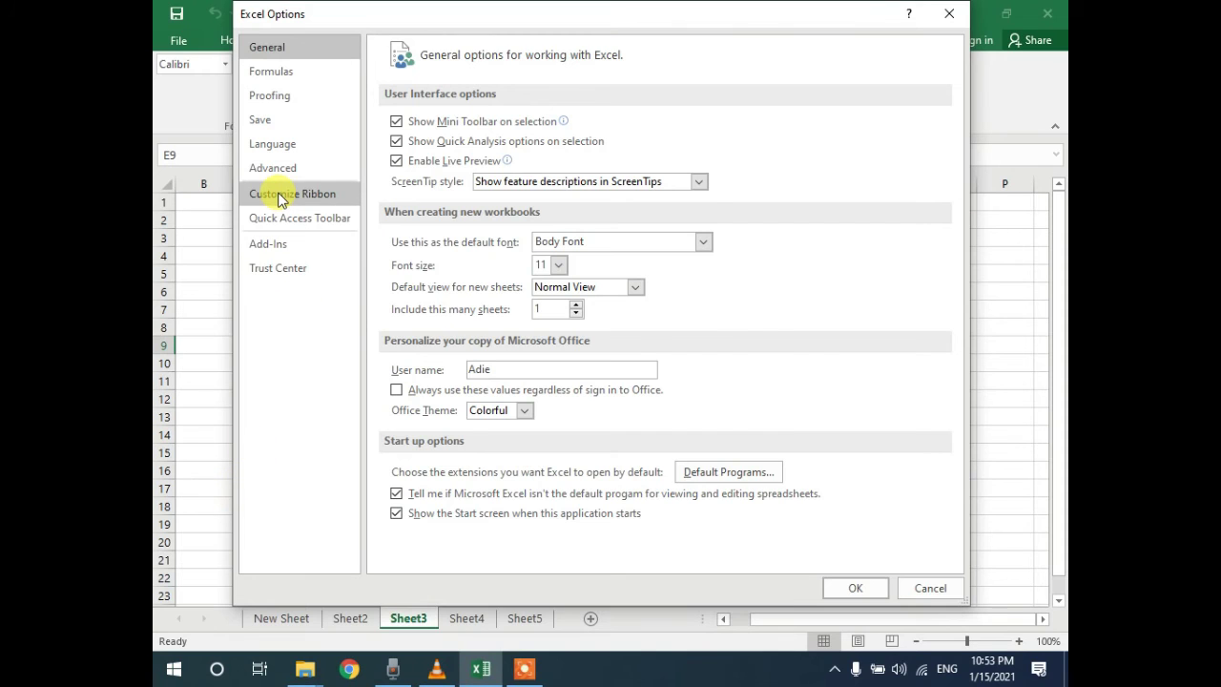
{"action": "left_click", "coordinate": [284, 195]}
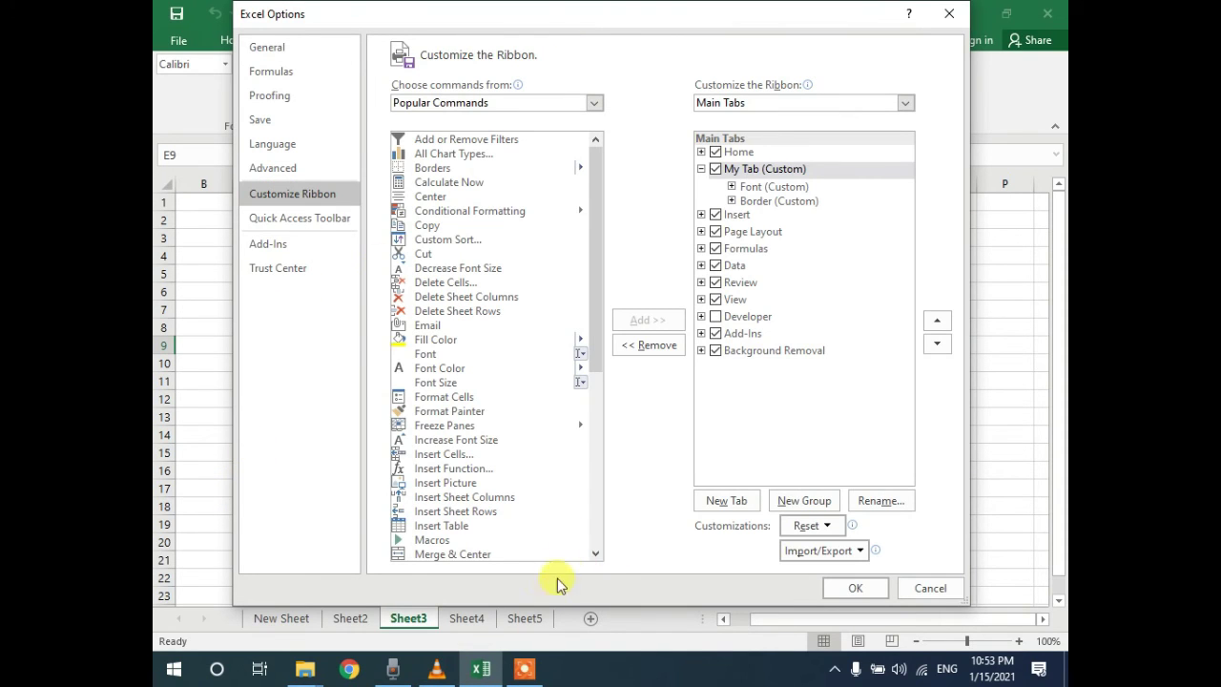
{"action": "left_click", "coordinate": [735, 170]}
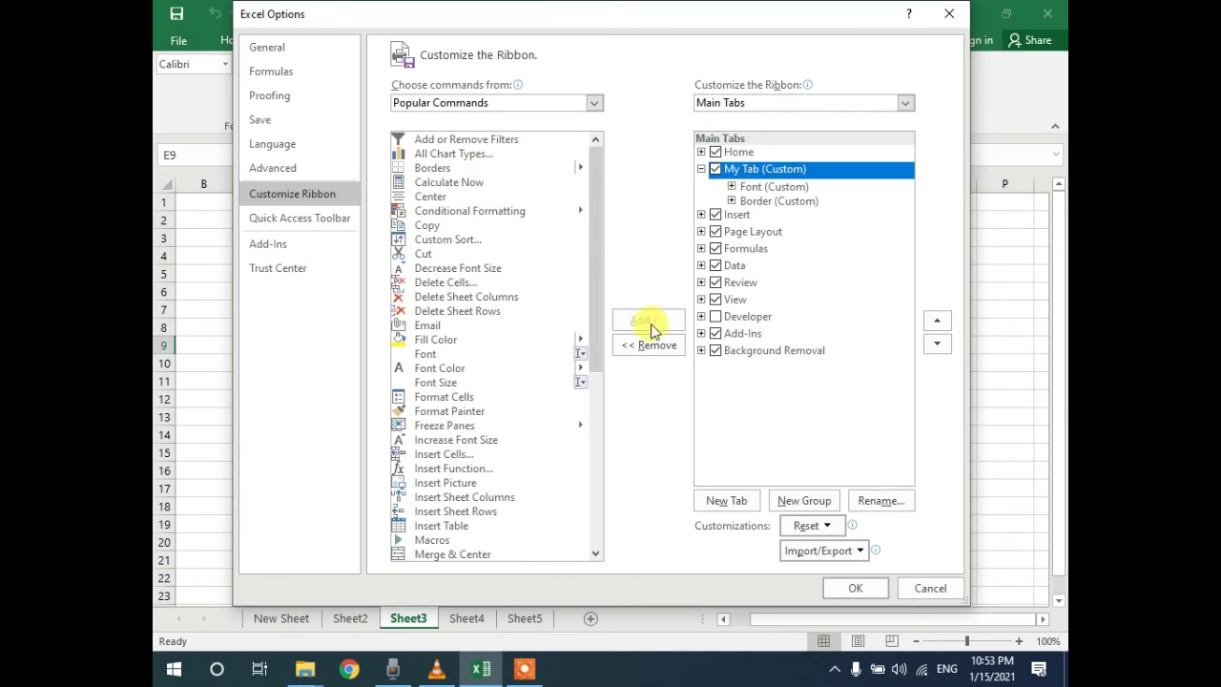
{"action": "left_click", "coordinate": [627, 349]}
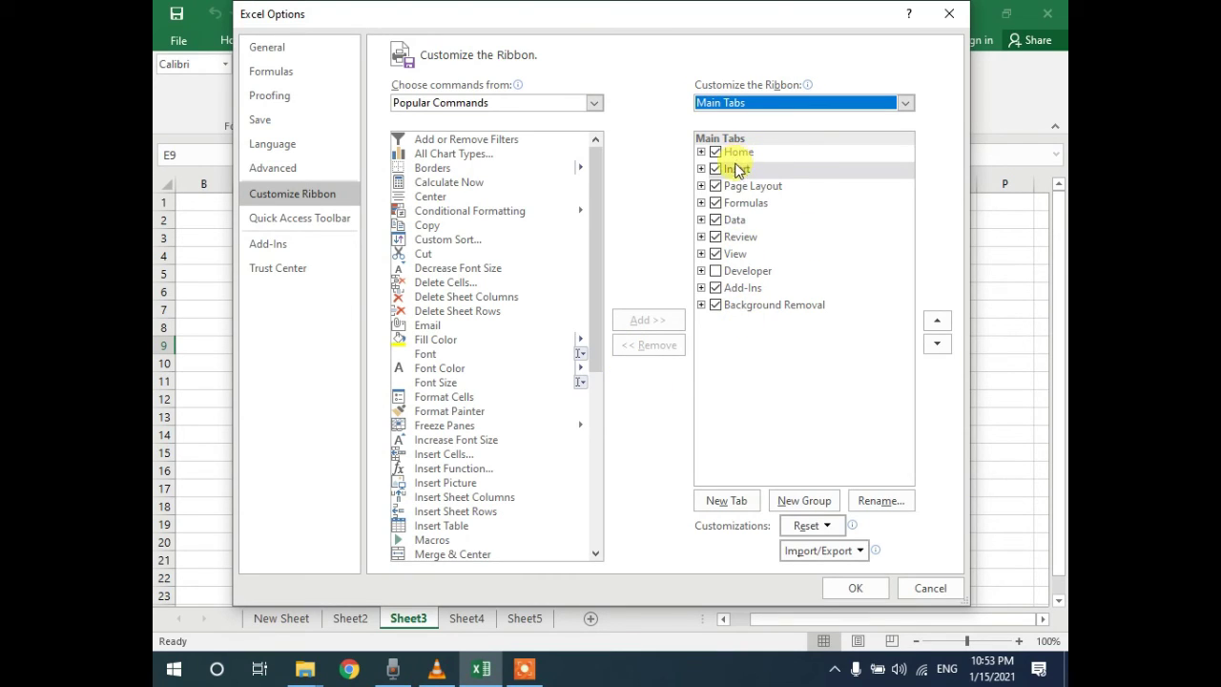
{"action": "left_click", "coordinate": [852, 590]}
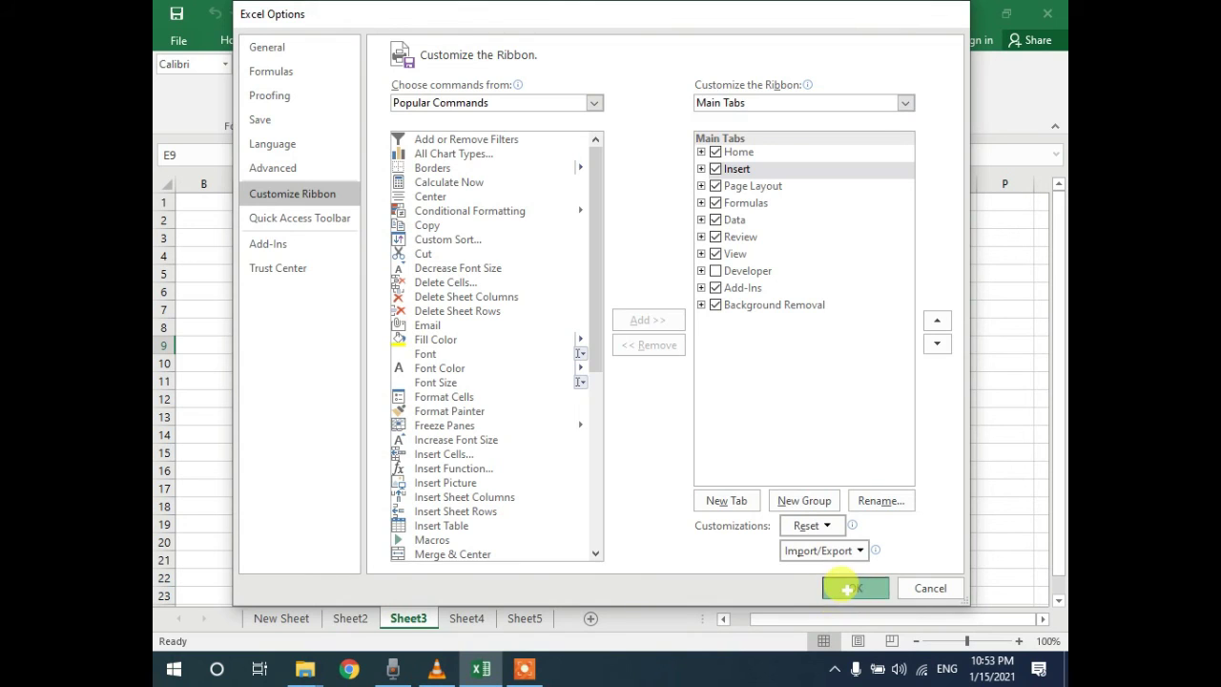